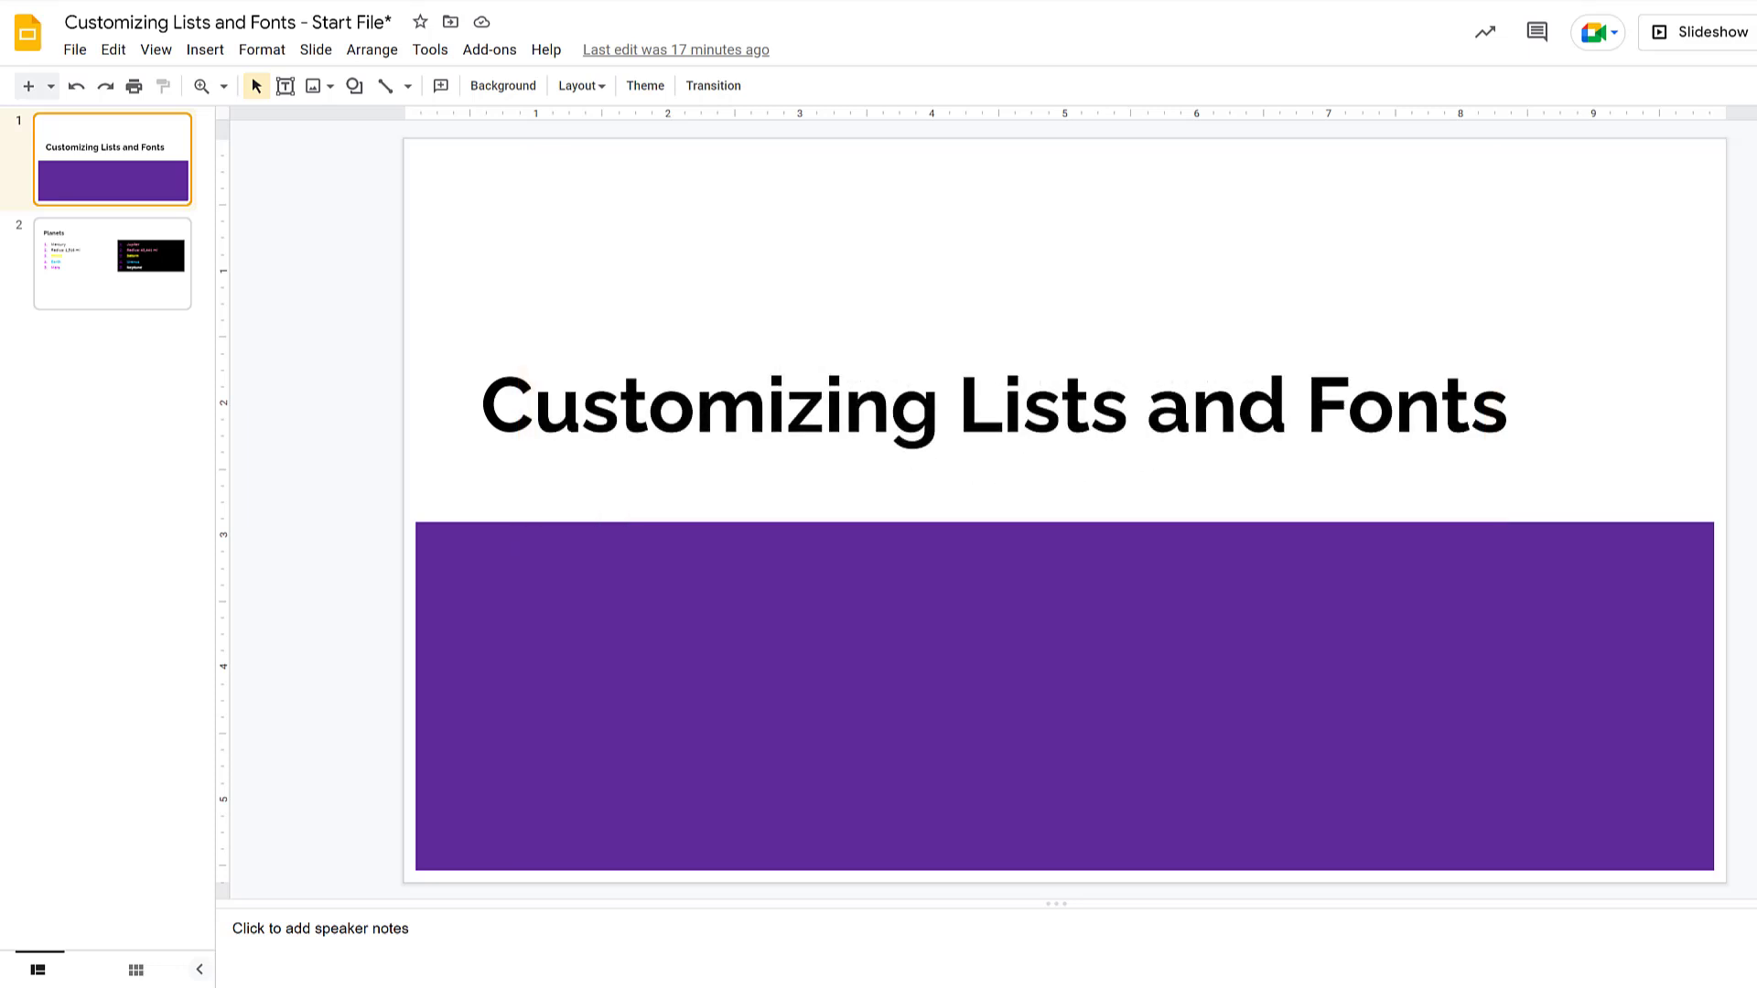
- Open the second slide and increase the font size of its Planets title to 31
left_click(108, 286)
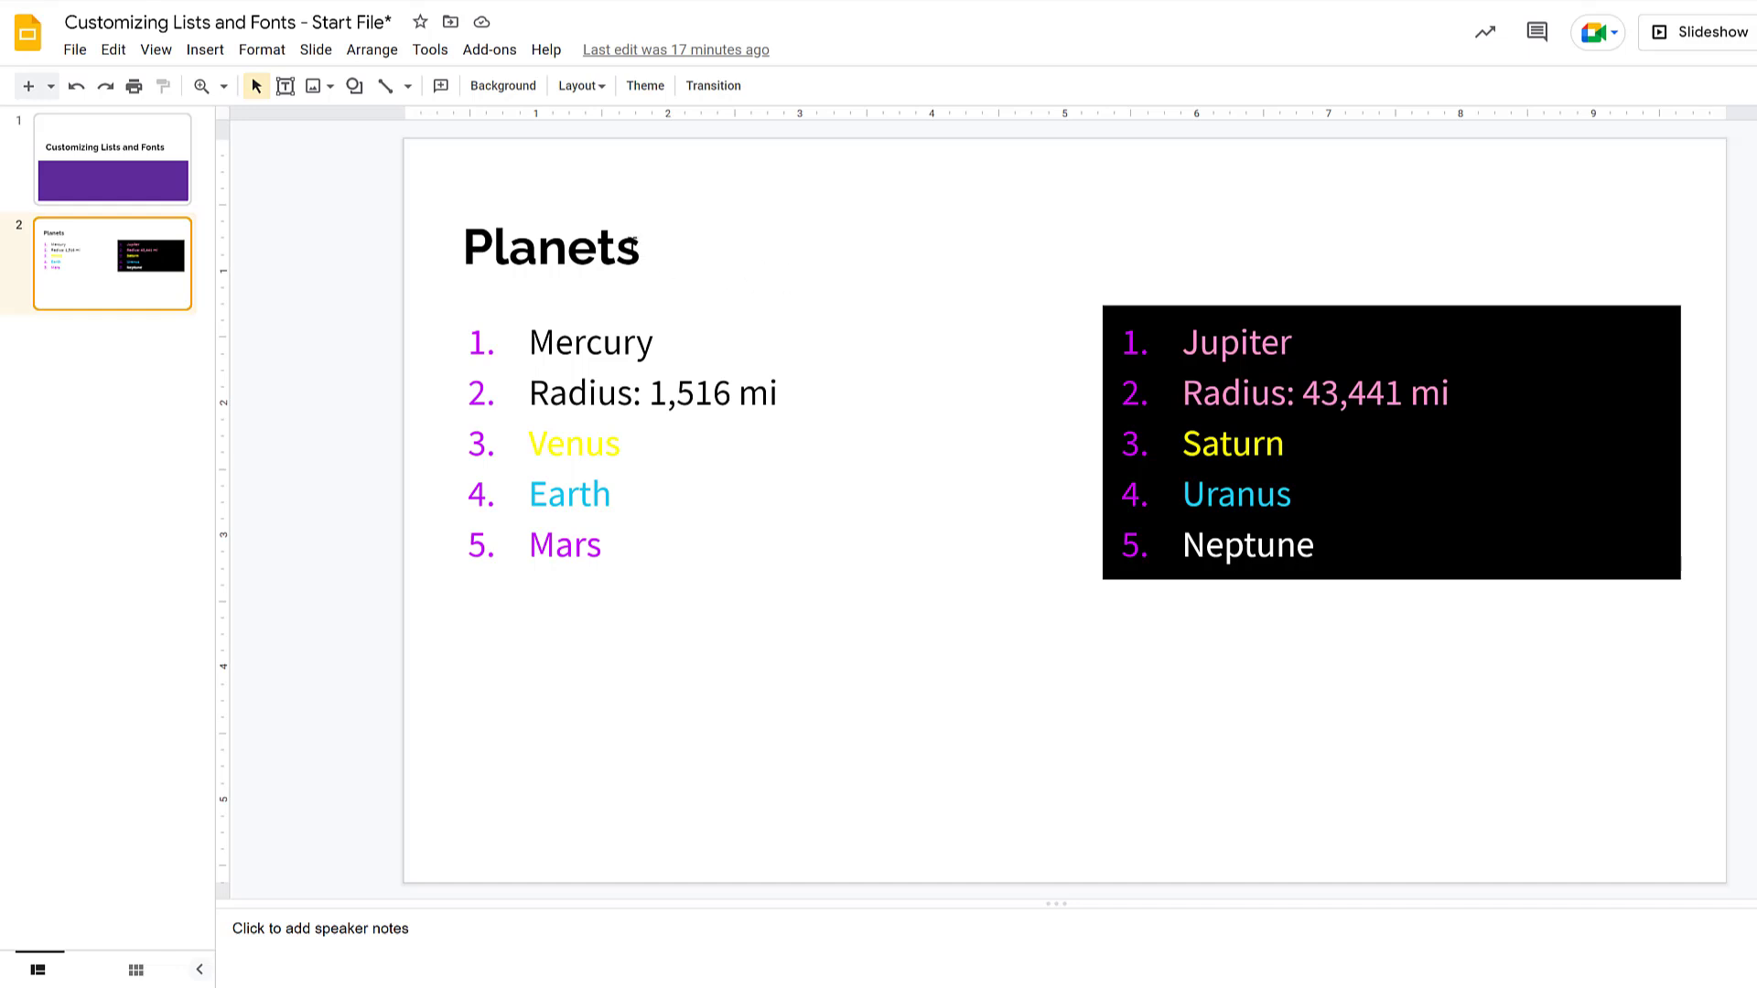
left_click(630, 244)
left_click_drag(636, 244, 466, 245)
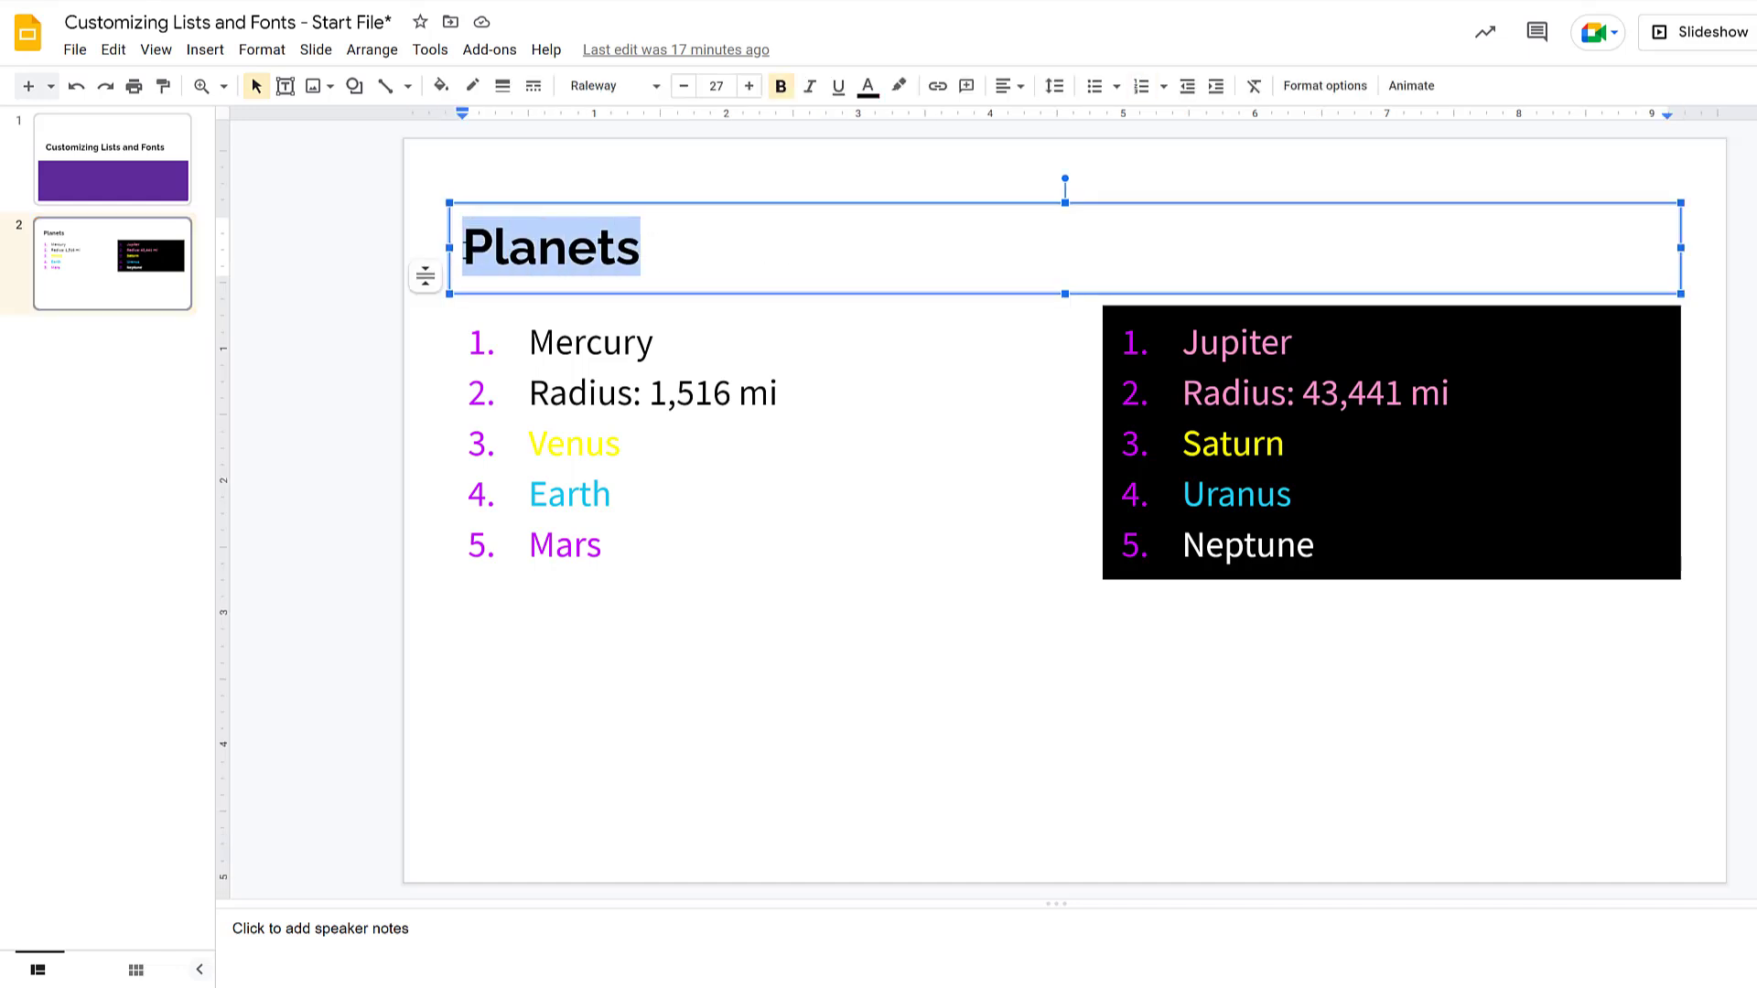
left_click(749, 87)
left_click(750, 87)
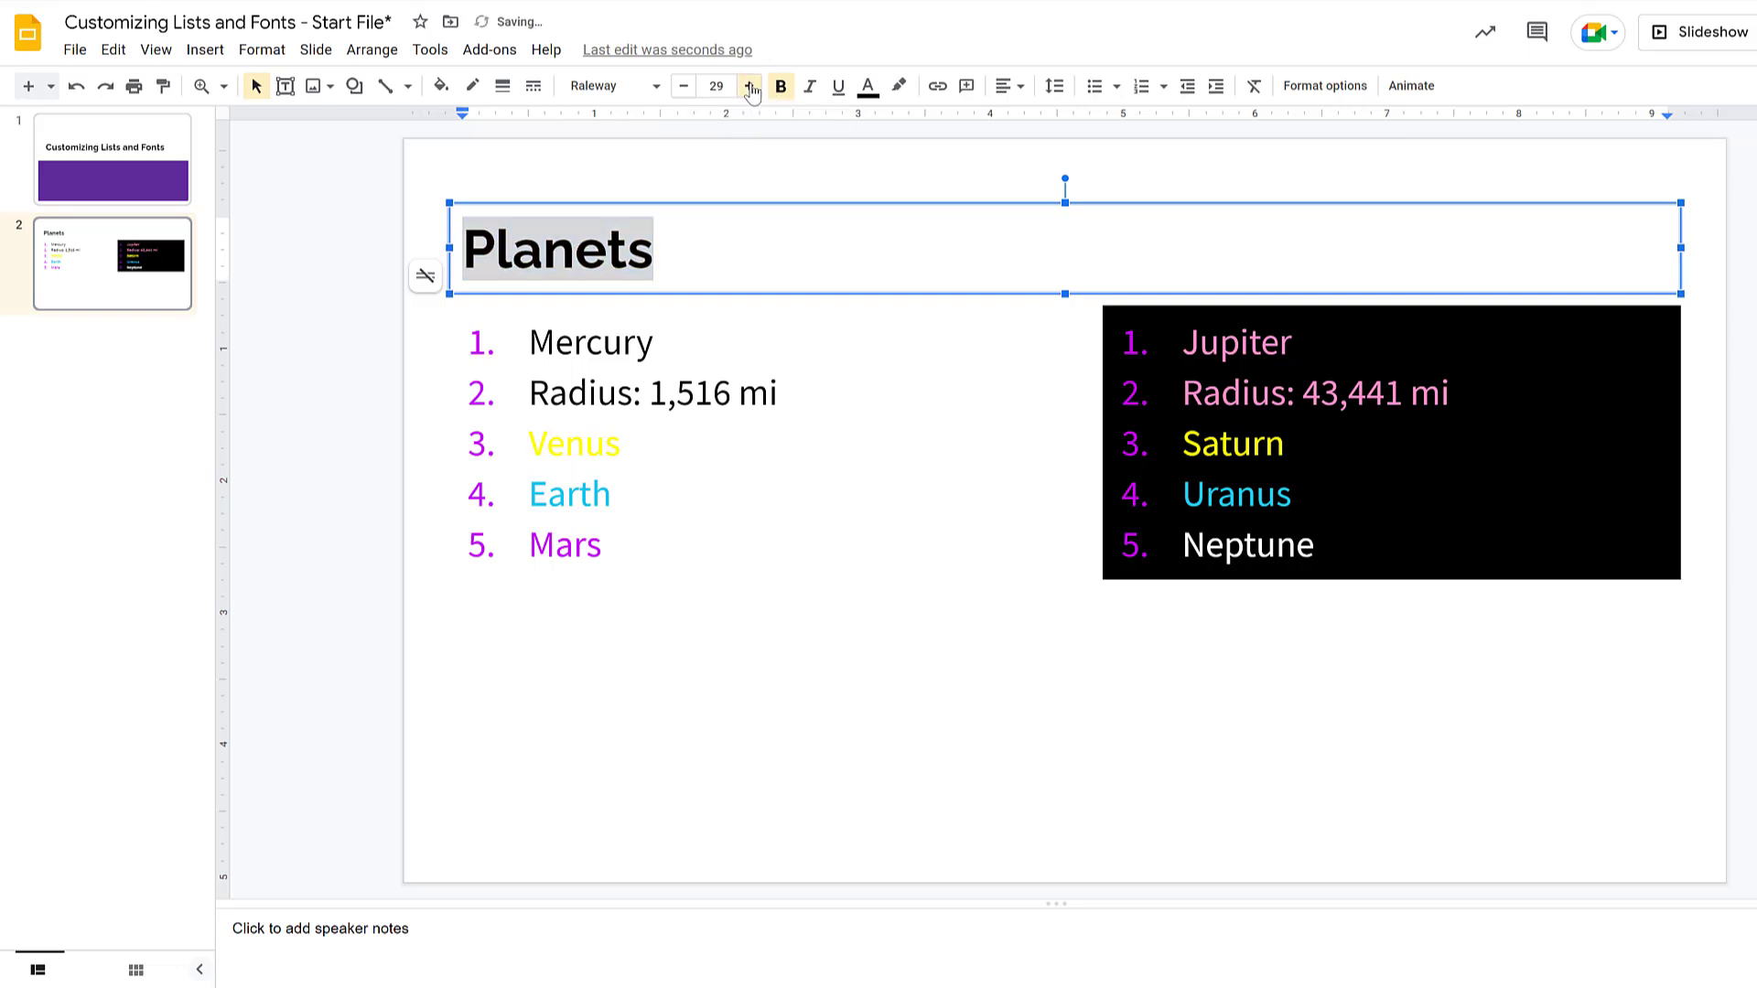
left_click(749, 87)
left_click(747, 87)
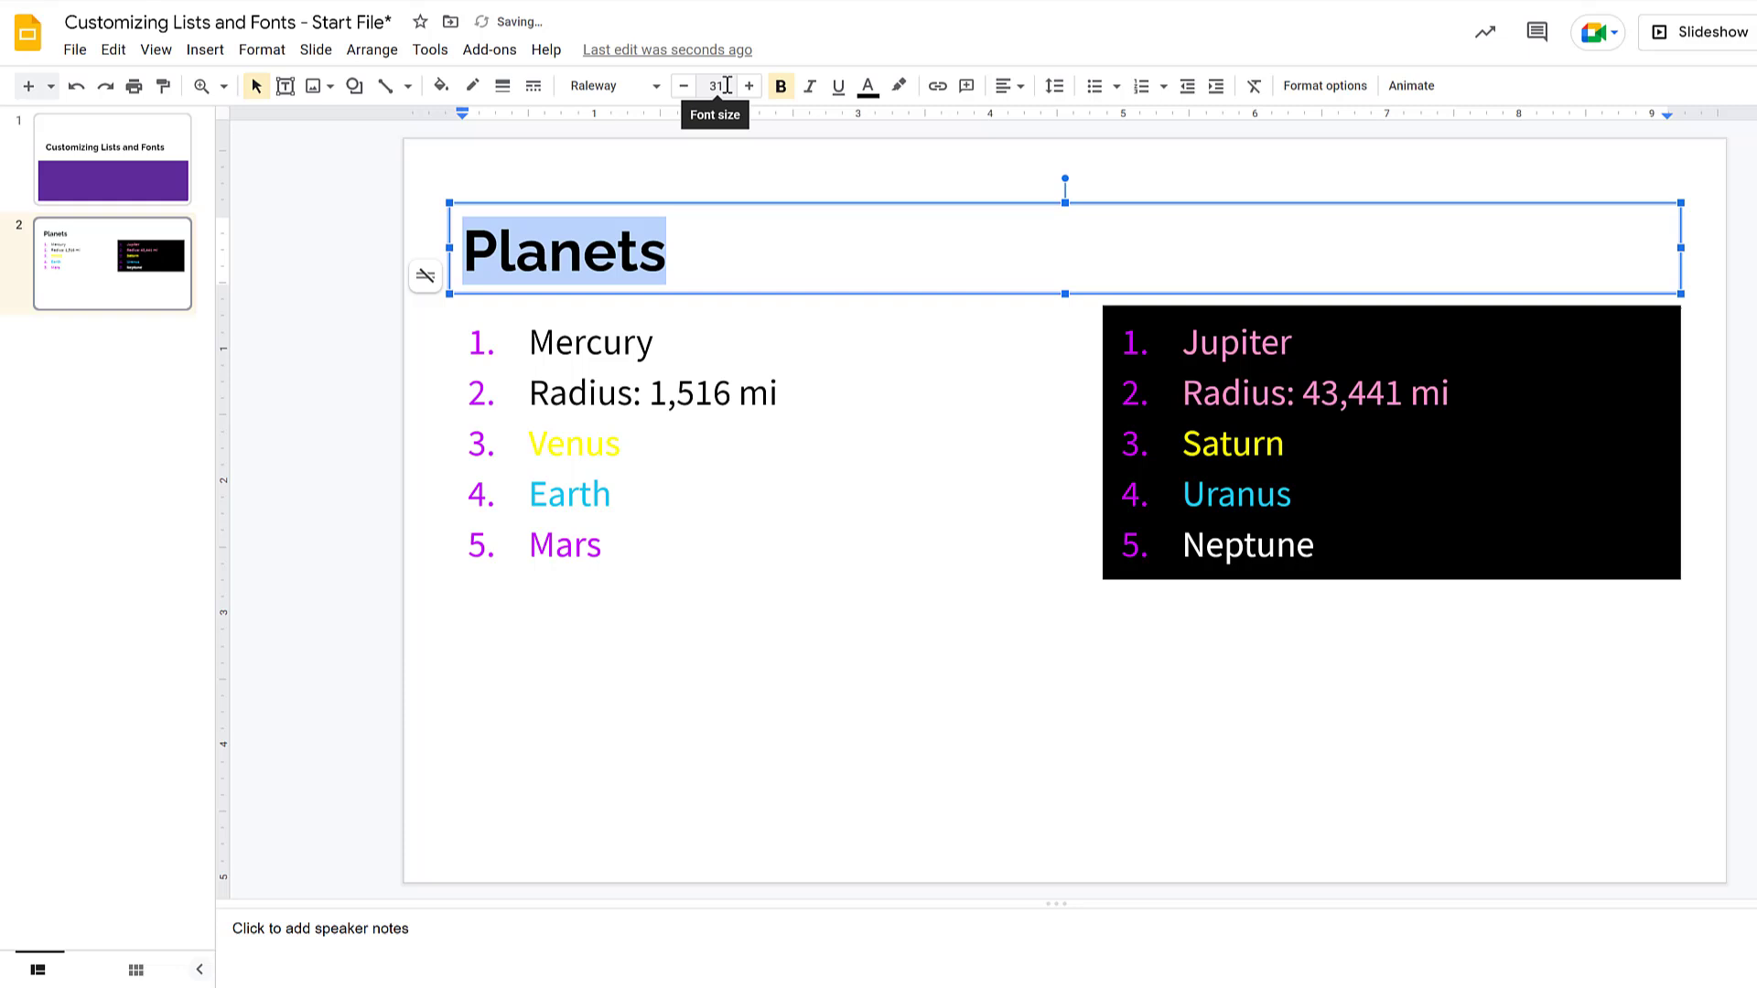
- Set the Planets title's font size to 38
left_click(723, 86)
key("BackSpace")
key("BackSpace")
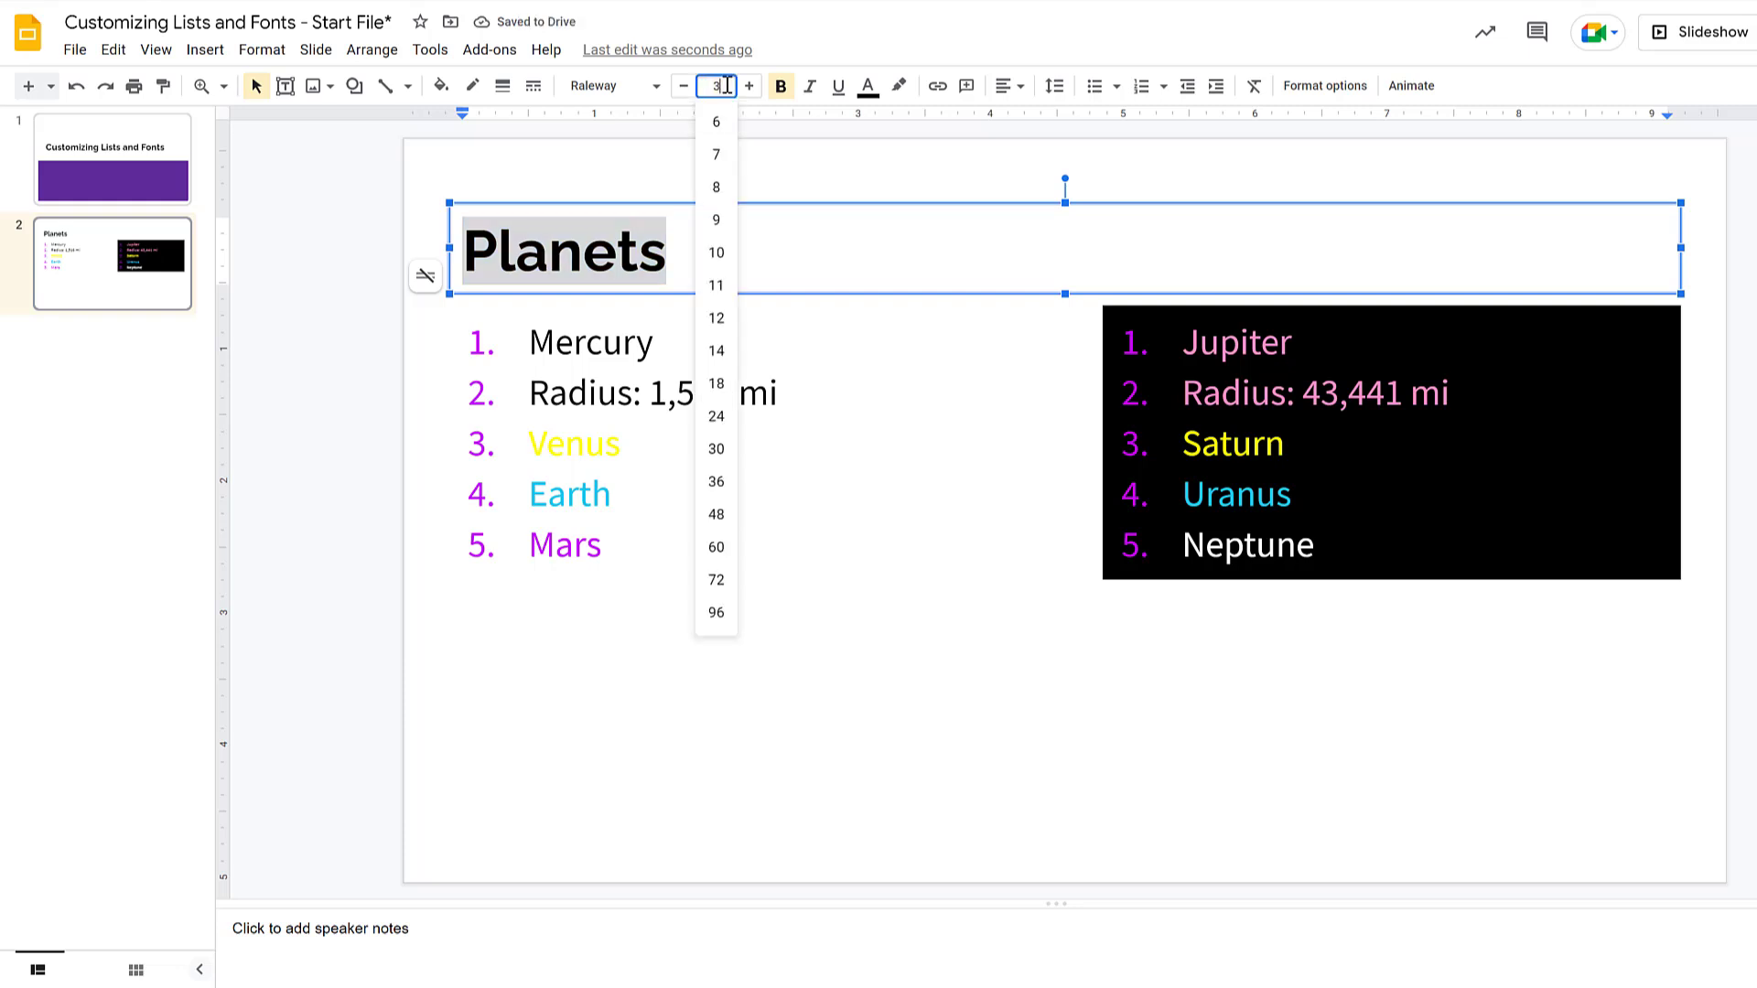
type("38")
key("Return")
left_click(883, 348)
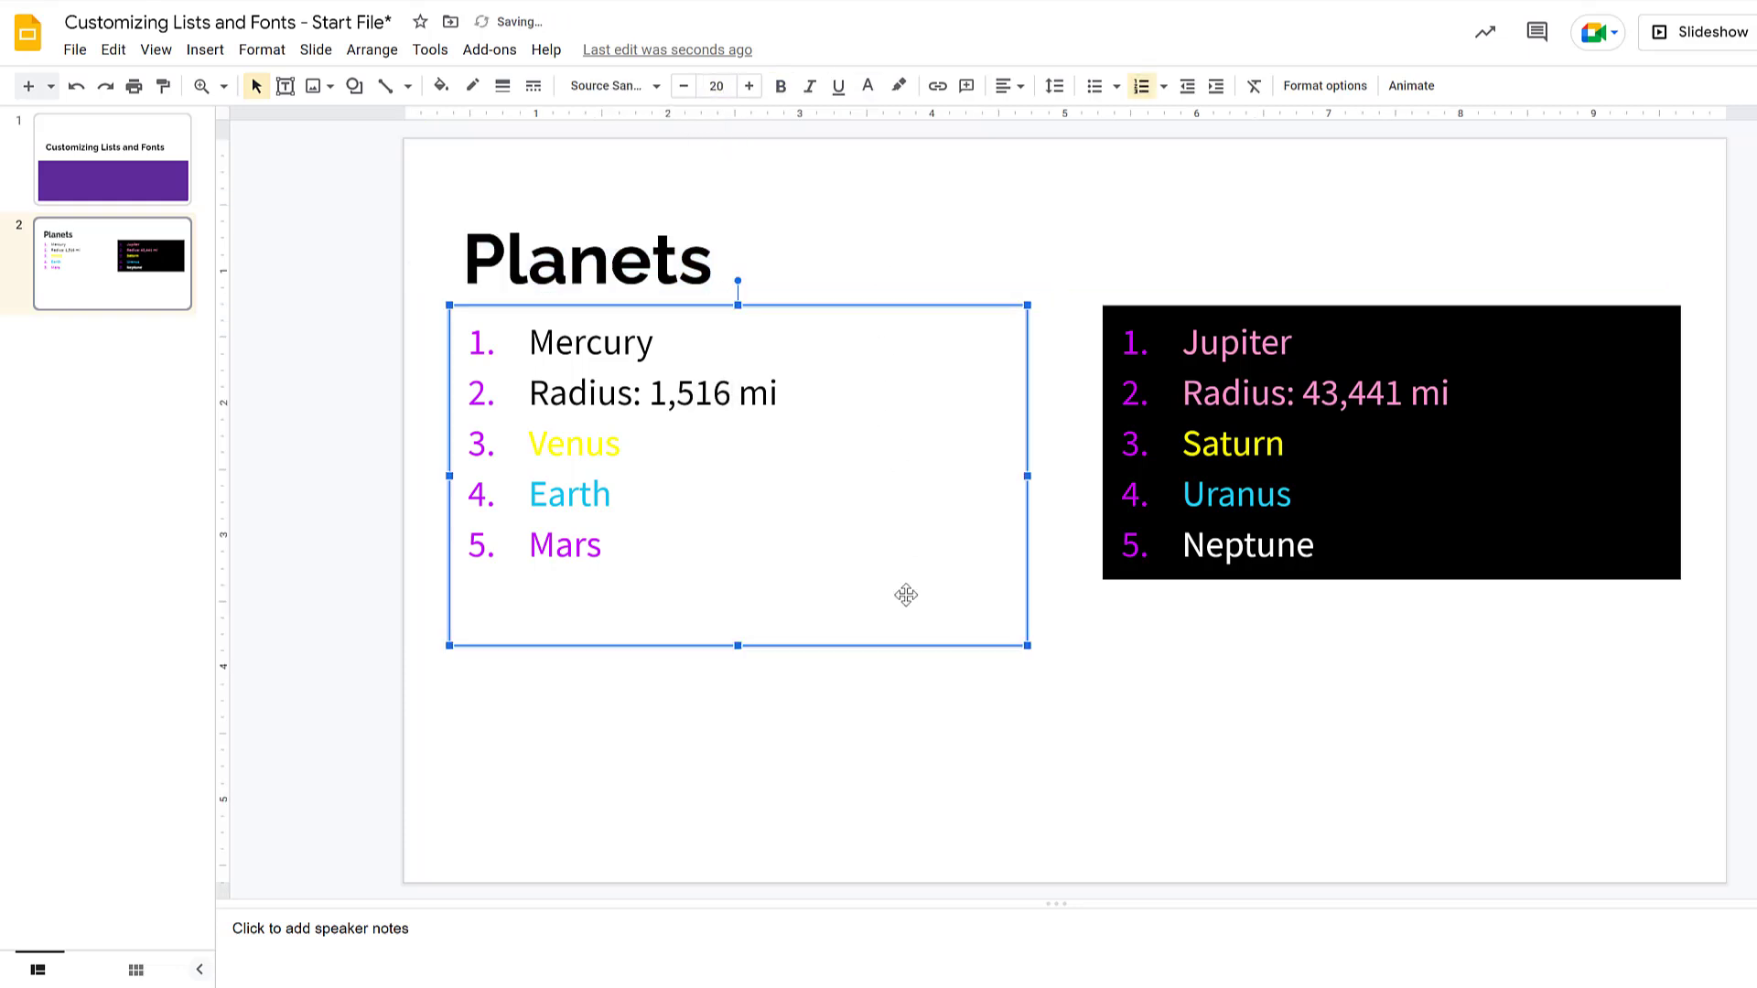
left_click(943, 809)
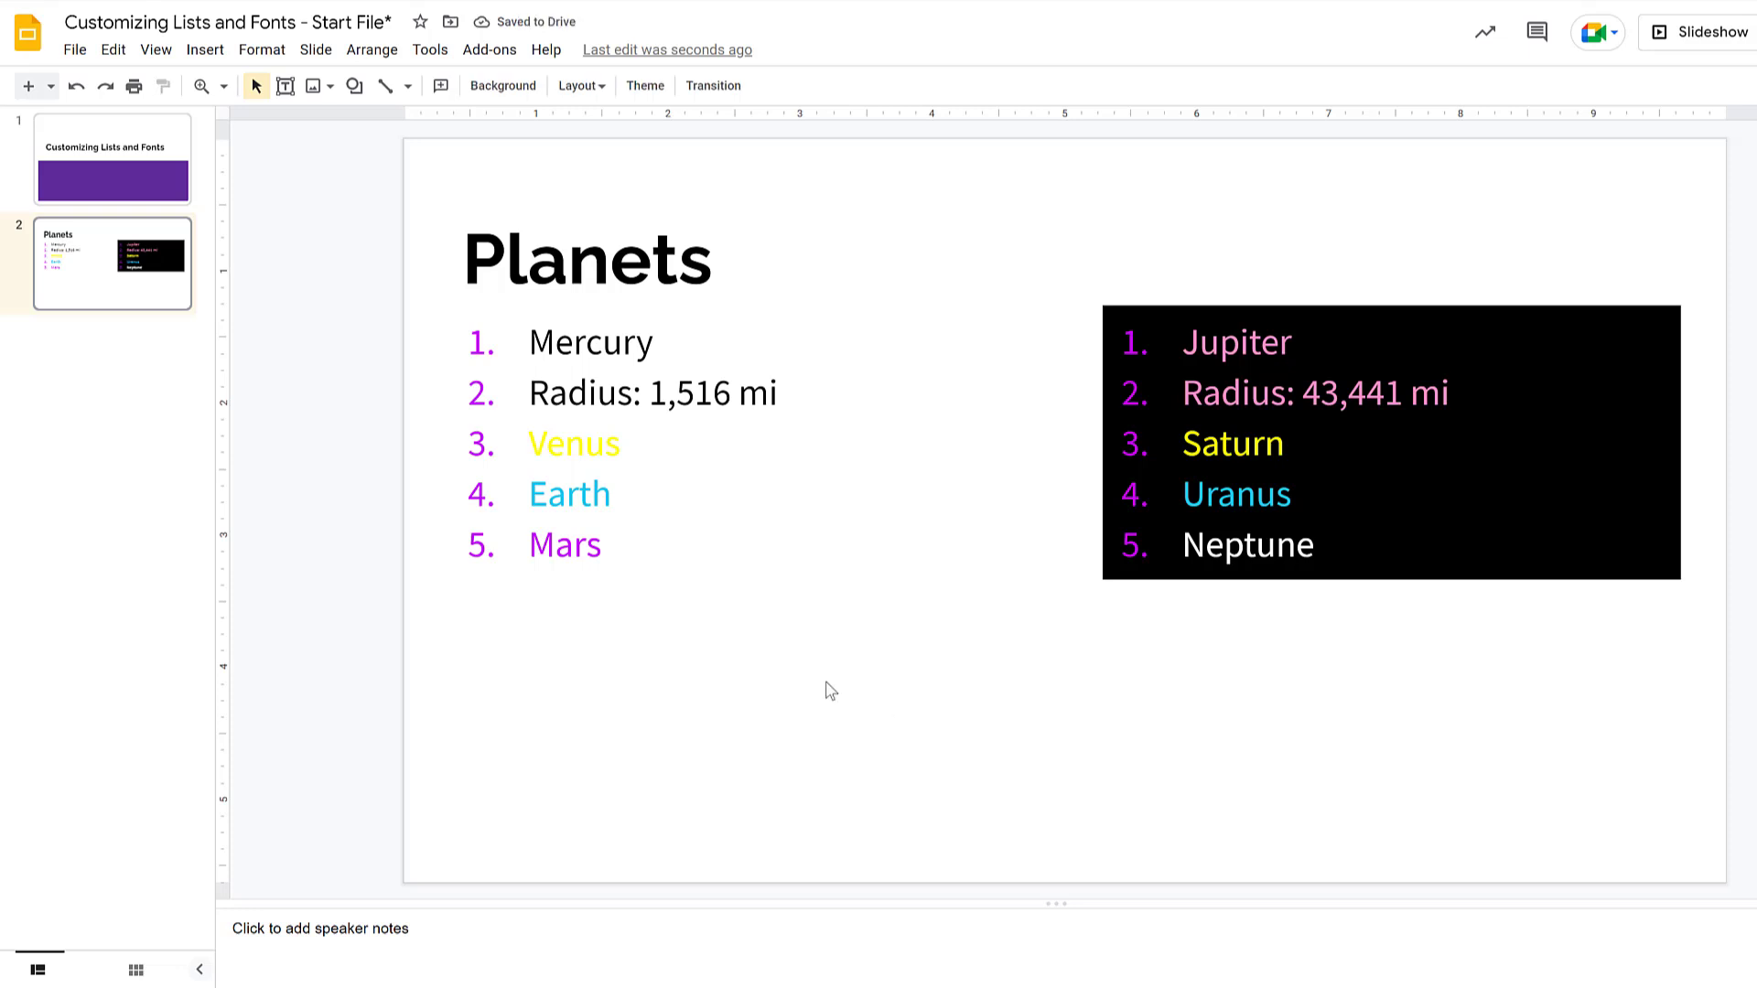
- Set the font size of the whole list from Mercury to Mars to 24
left_click_drag(596, 544, 743, 180)
left_click(717, 85)
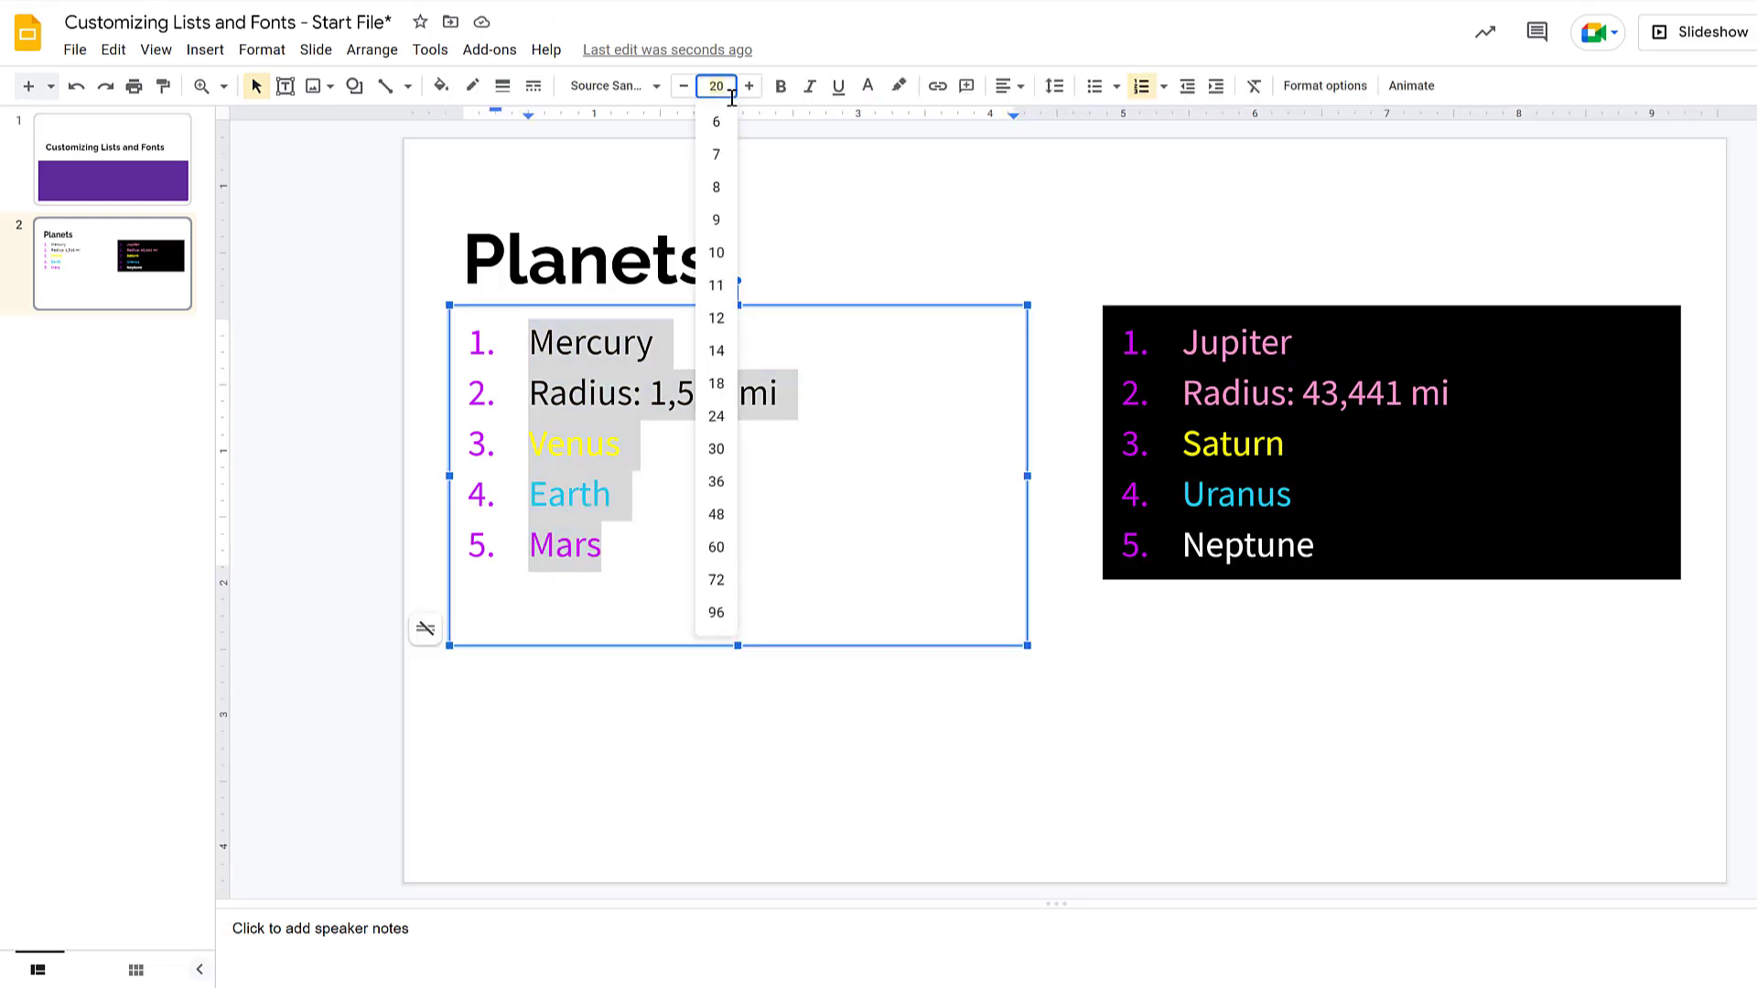
type("24")
key("Return")
- Set the Jupiter-to-Neptune list's font size to 24 and extend its black box downward to fit the text
left_click(1283, 442)
left_click(1315, 544)
key("ctrl+a")
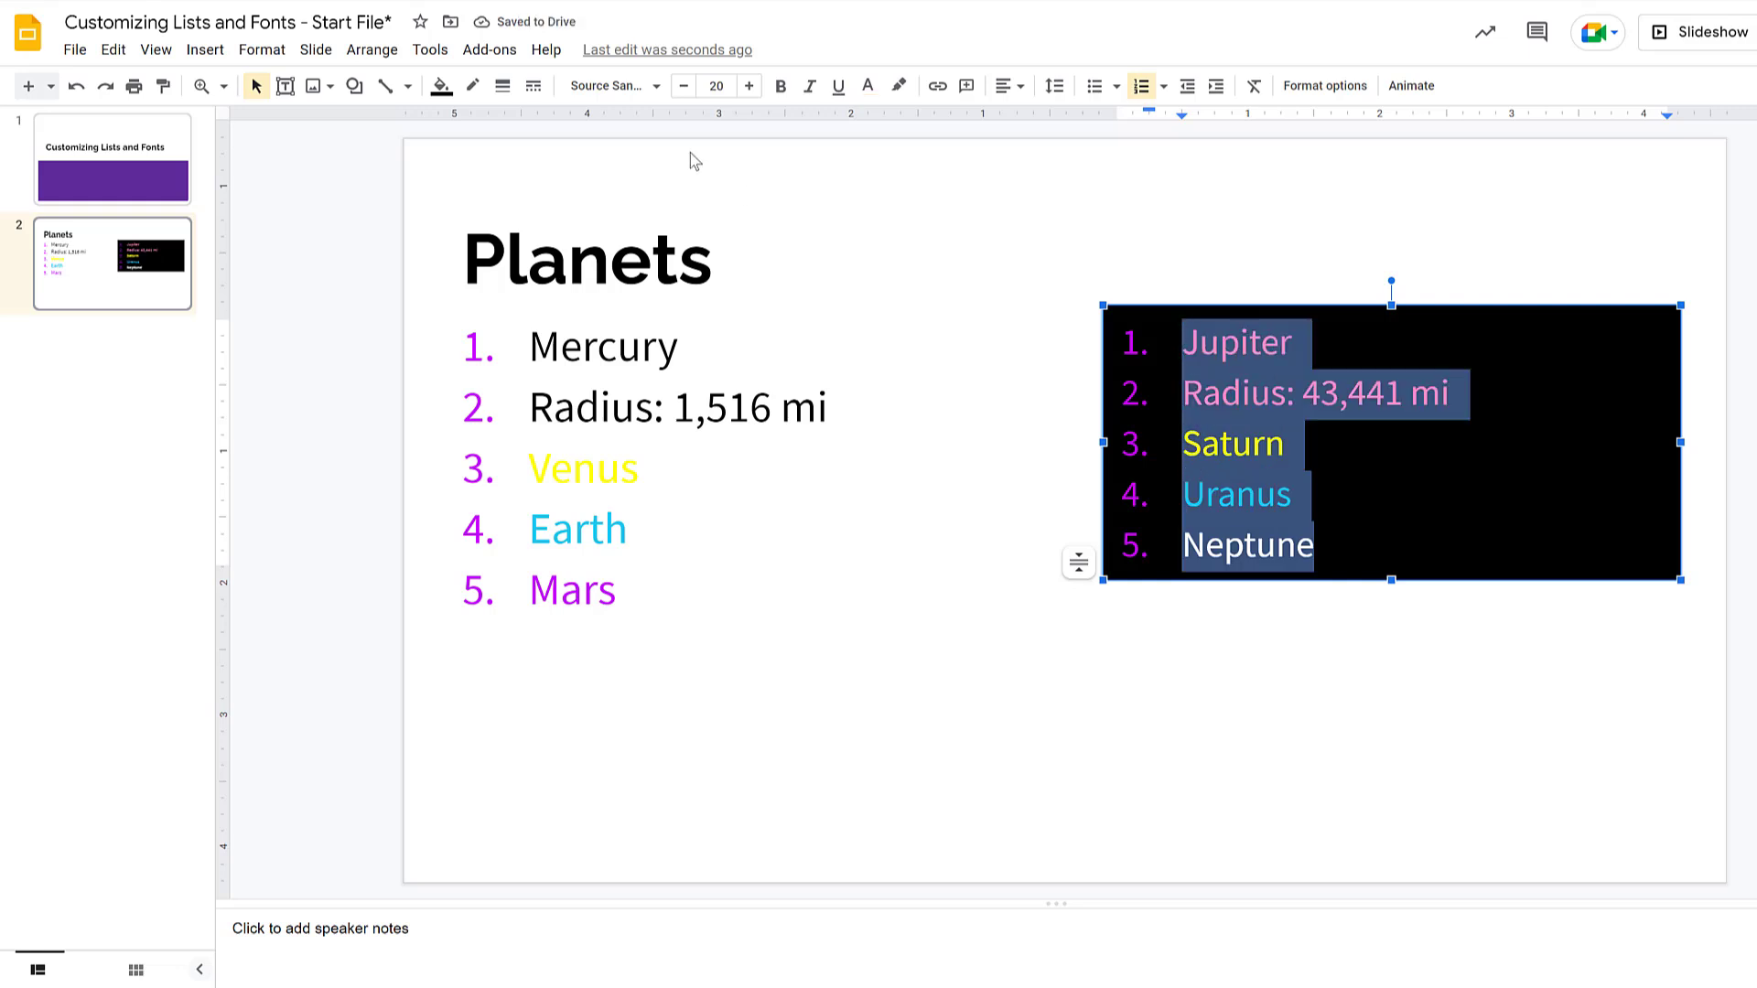
left_click(717, 85)
type("24")
key("Return")
left_click_drag(1389, 578, 1389, 638)
left_click(1410, 845)
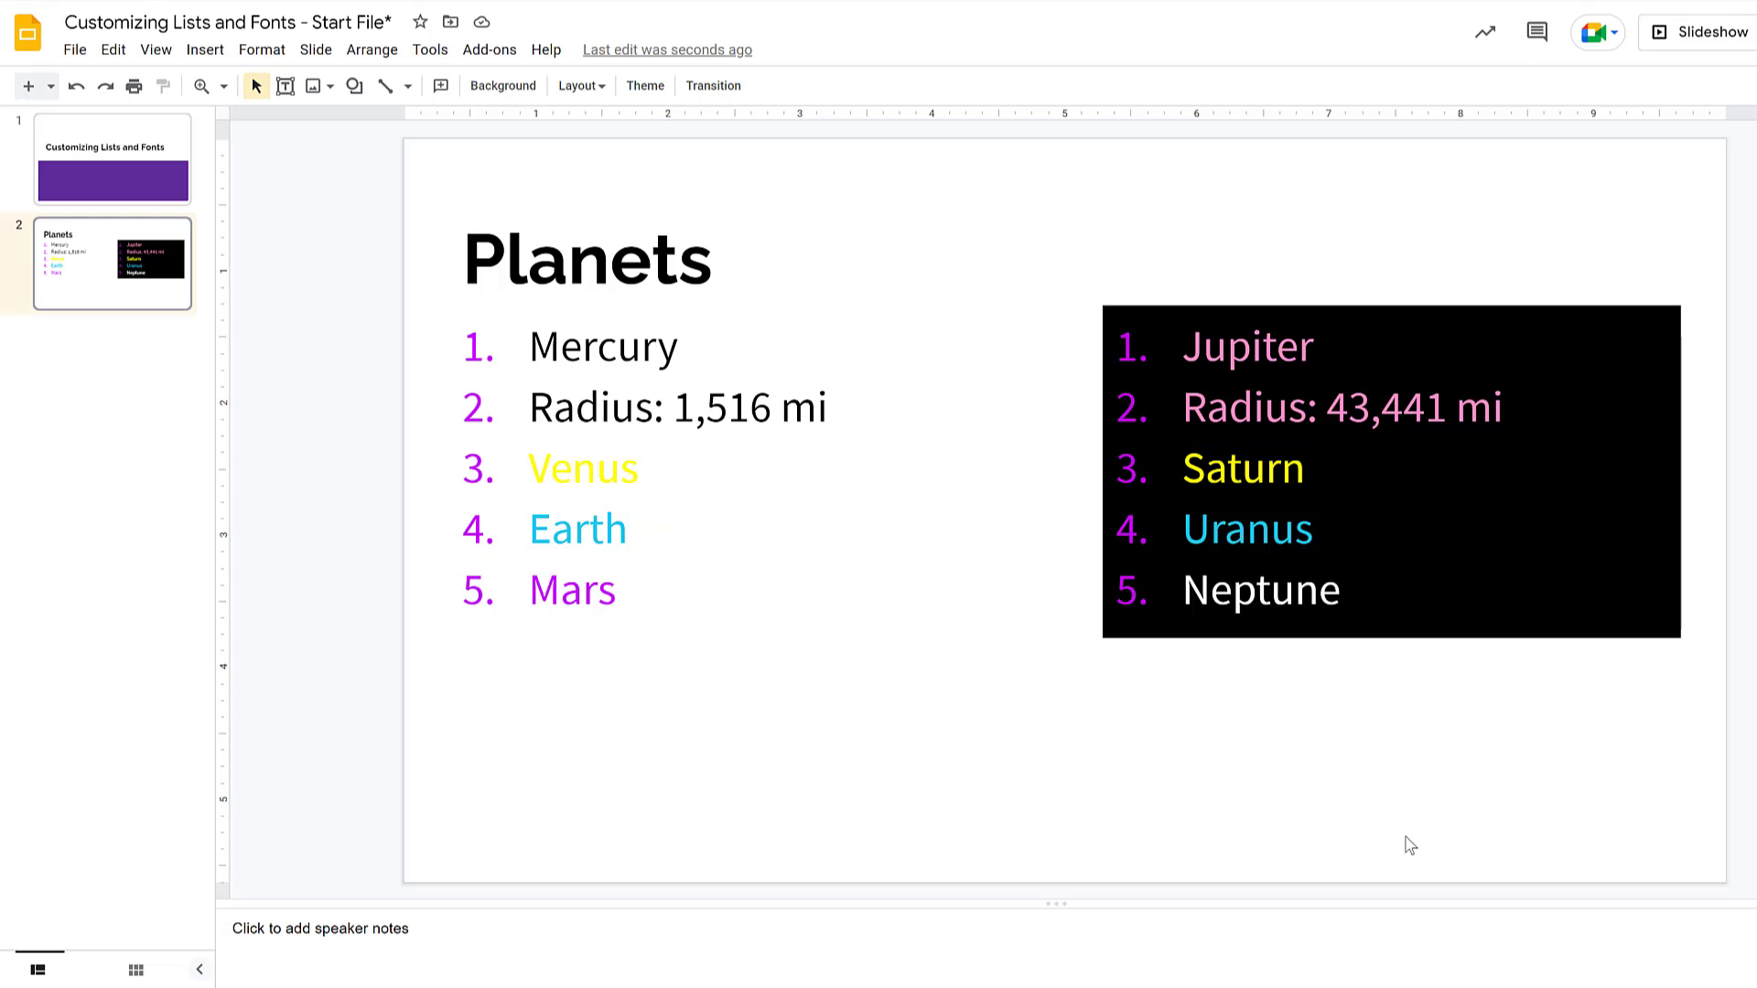
- Change the text color of the Venus list item to black
left_click(639, 471)
double_click(640, 471)
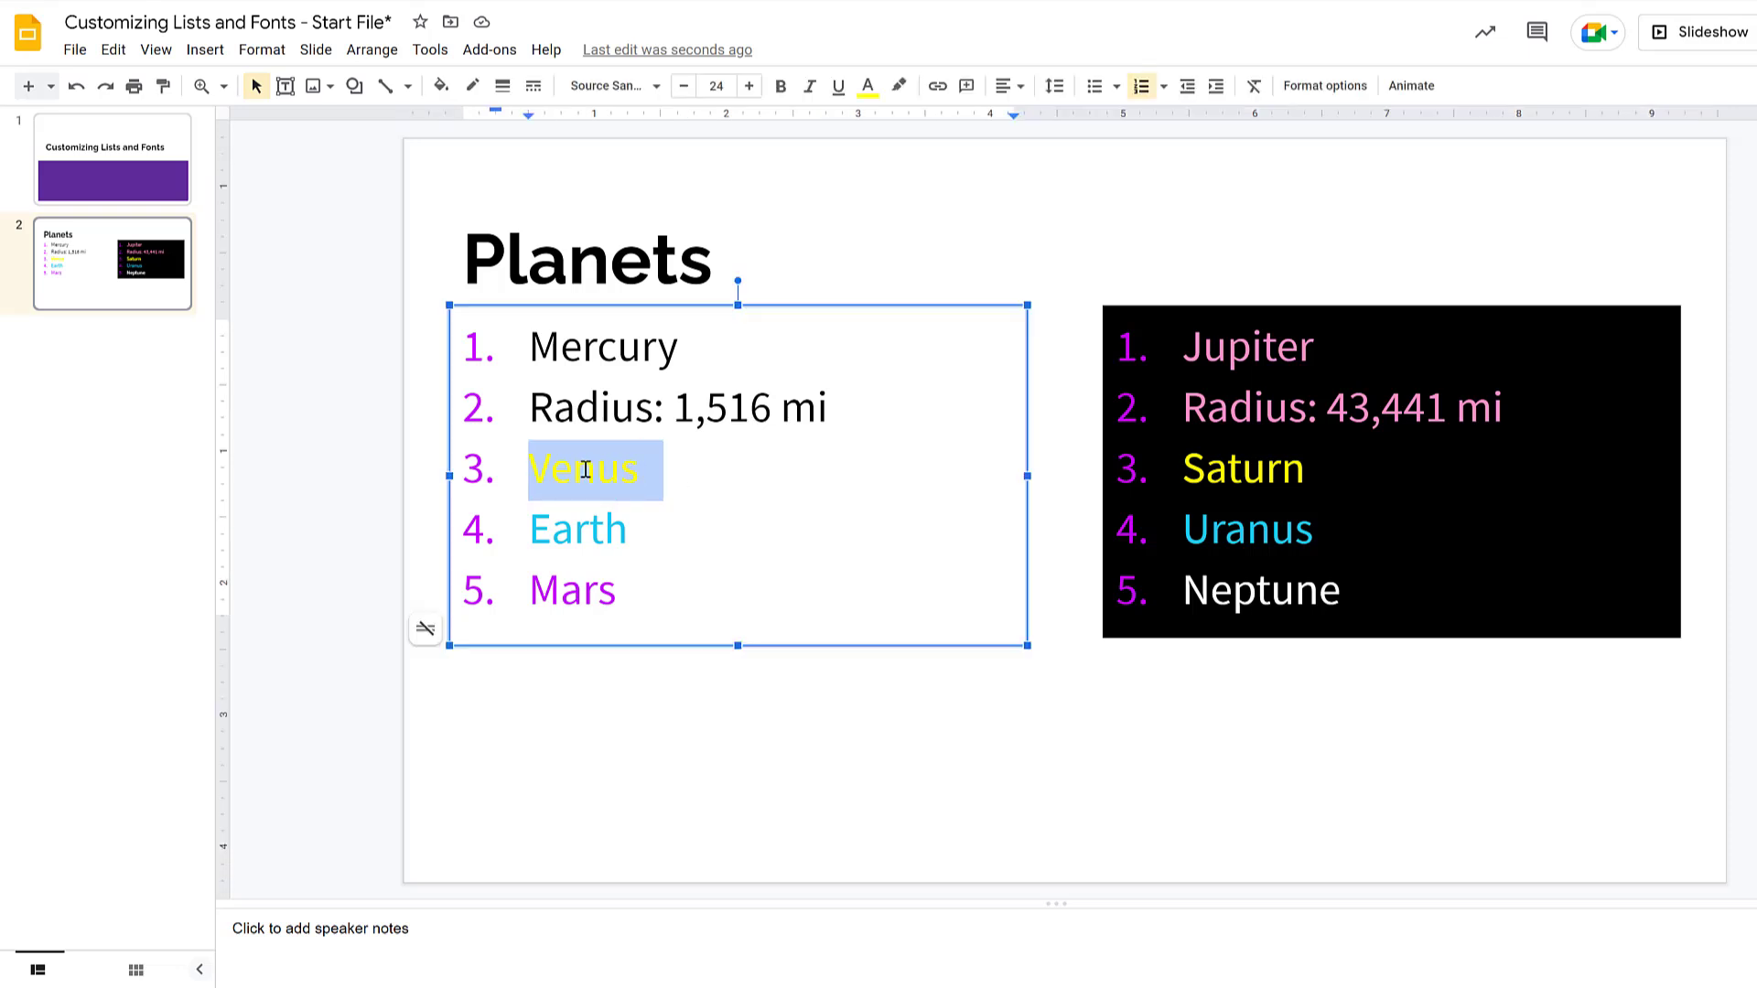
left_click(867, 92)
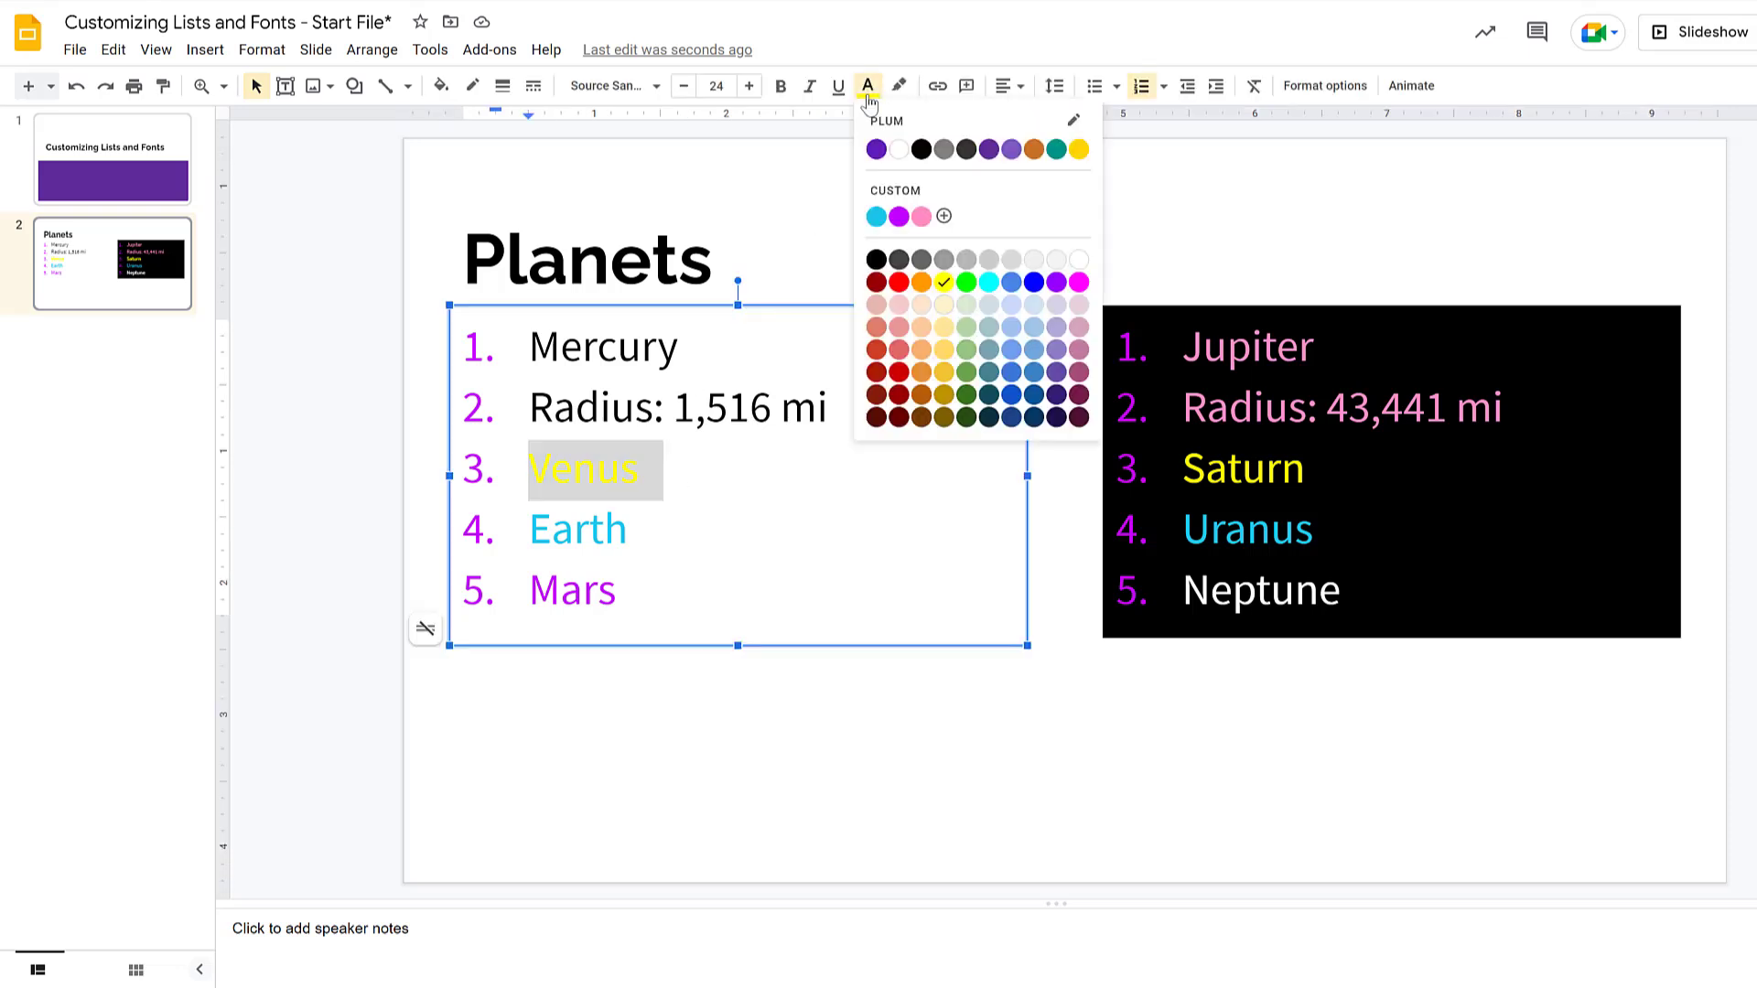
left_click(876, 261)
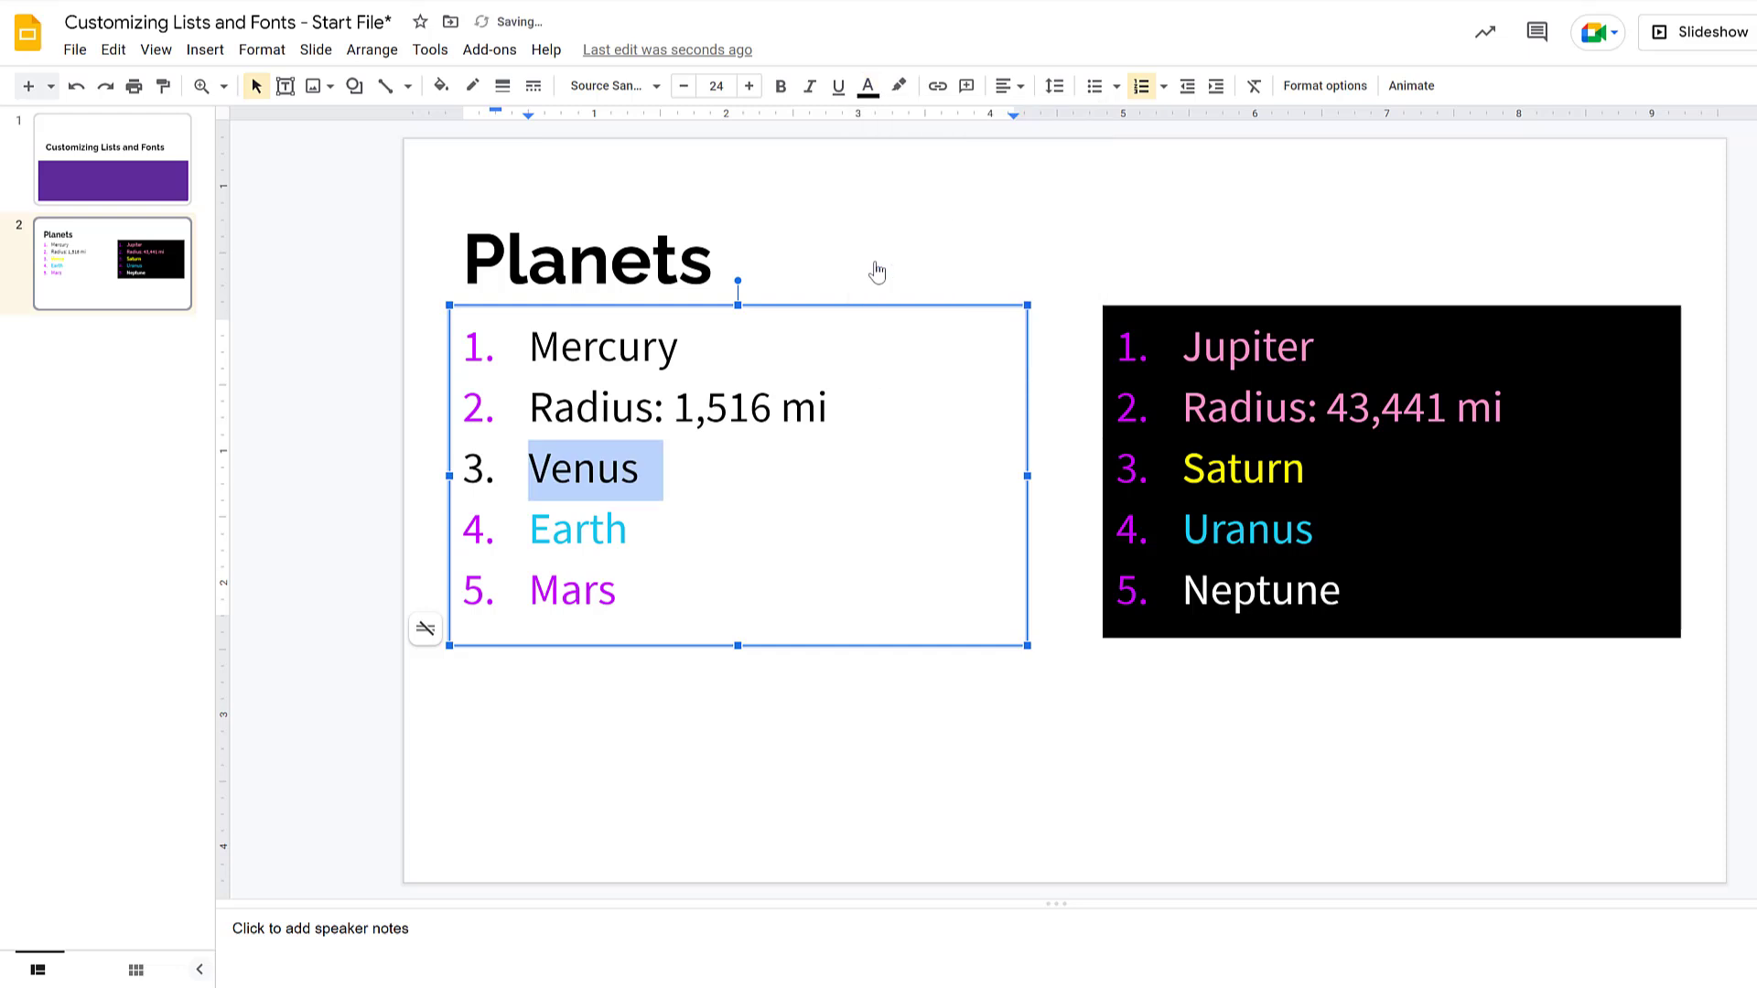
left_click(1070, 763)
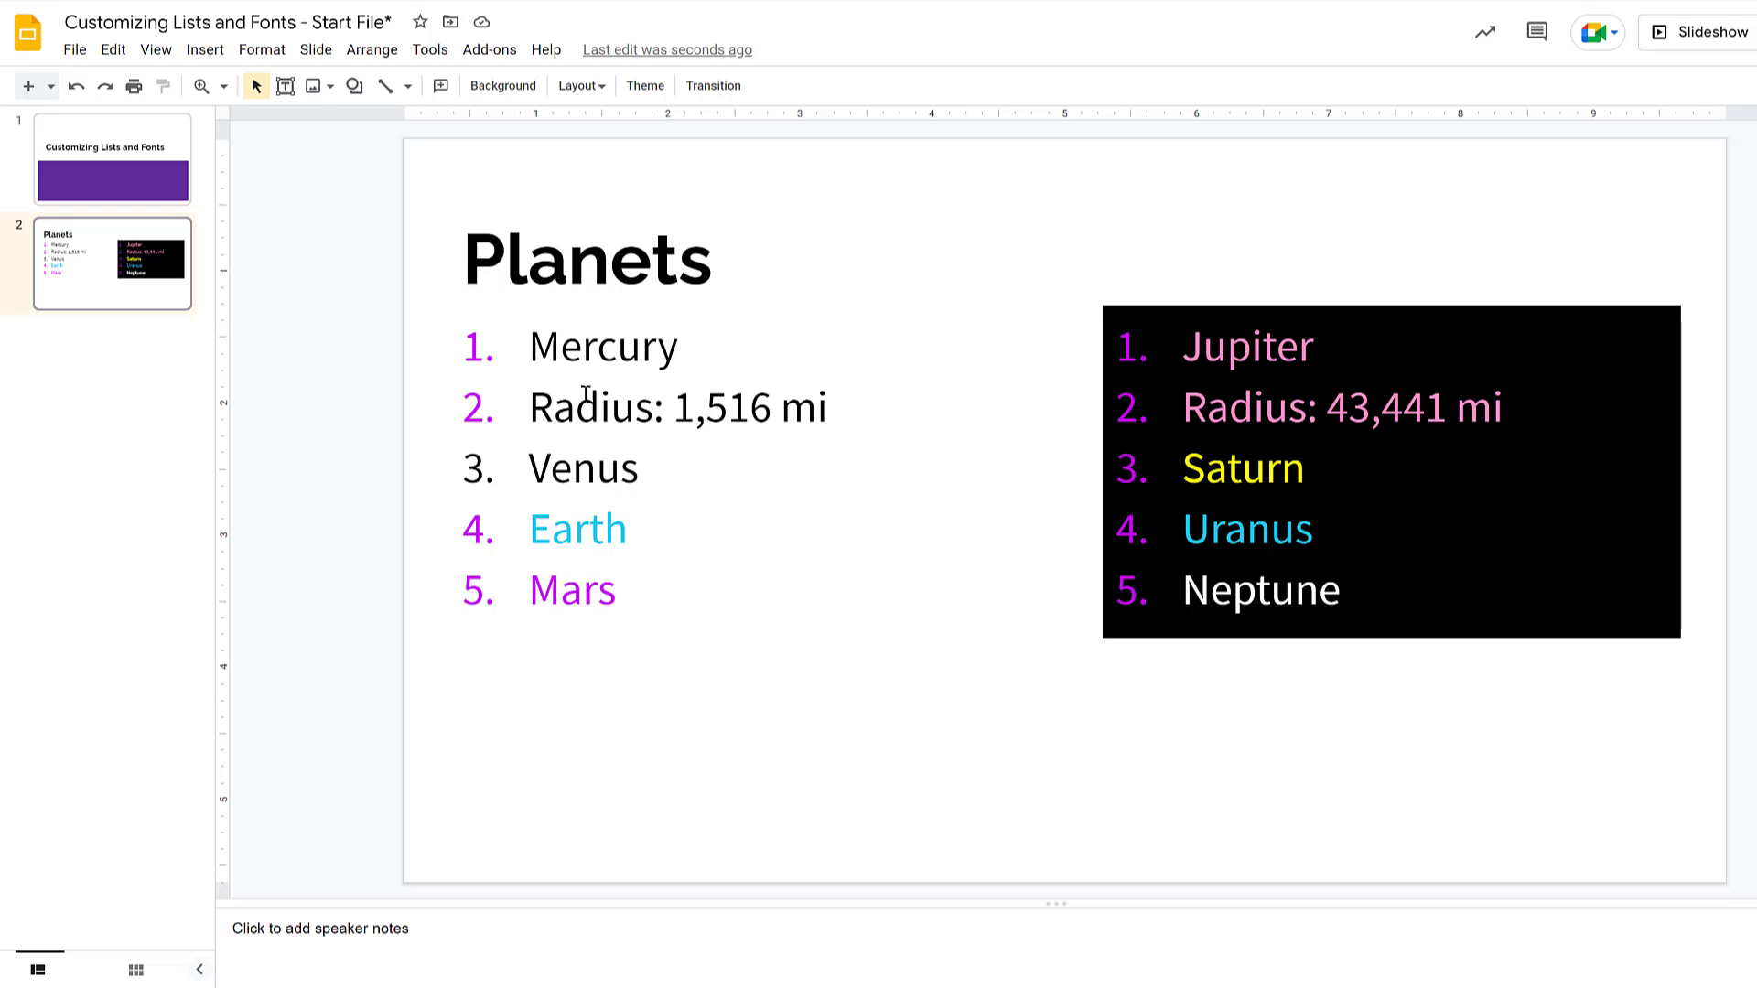
- Demote the two Radius lines to sub-items under Mercury and Jupiter
left_click(537, 405)
key("Tab")
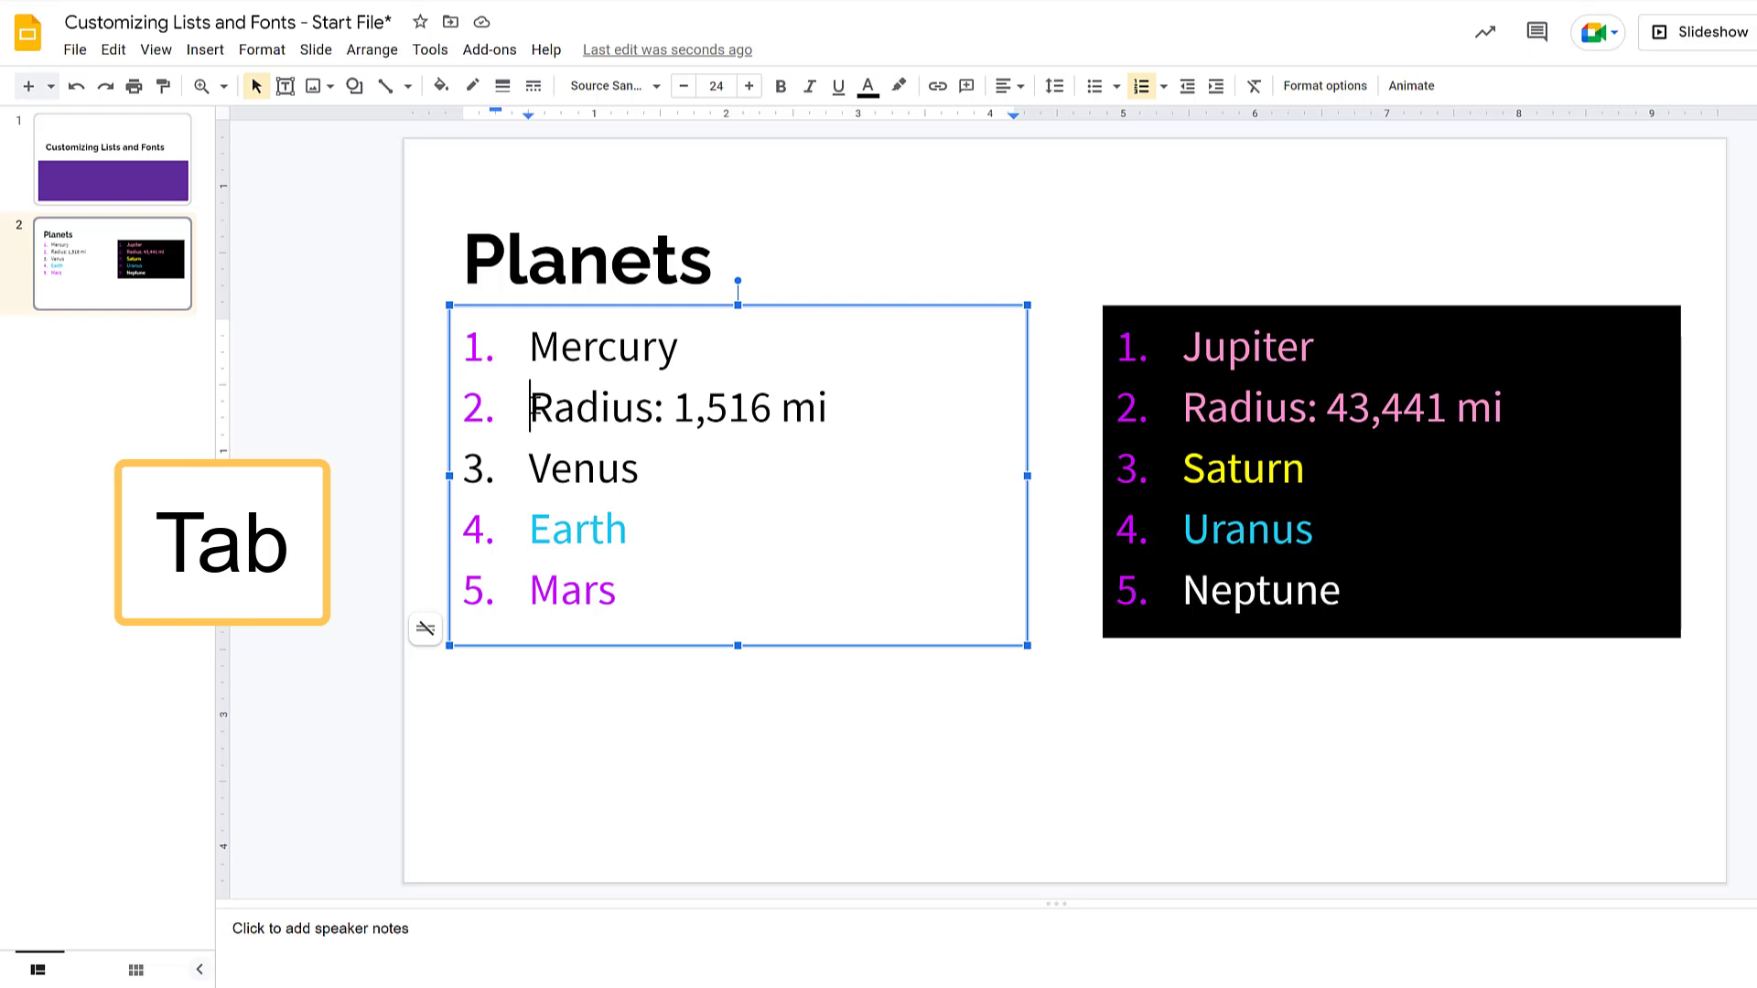
key("Tab")
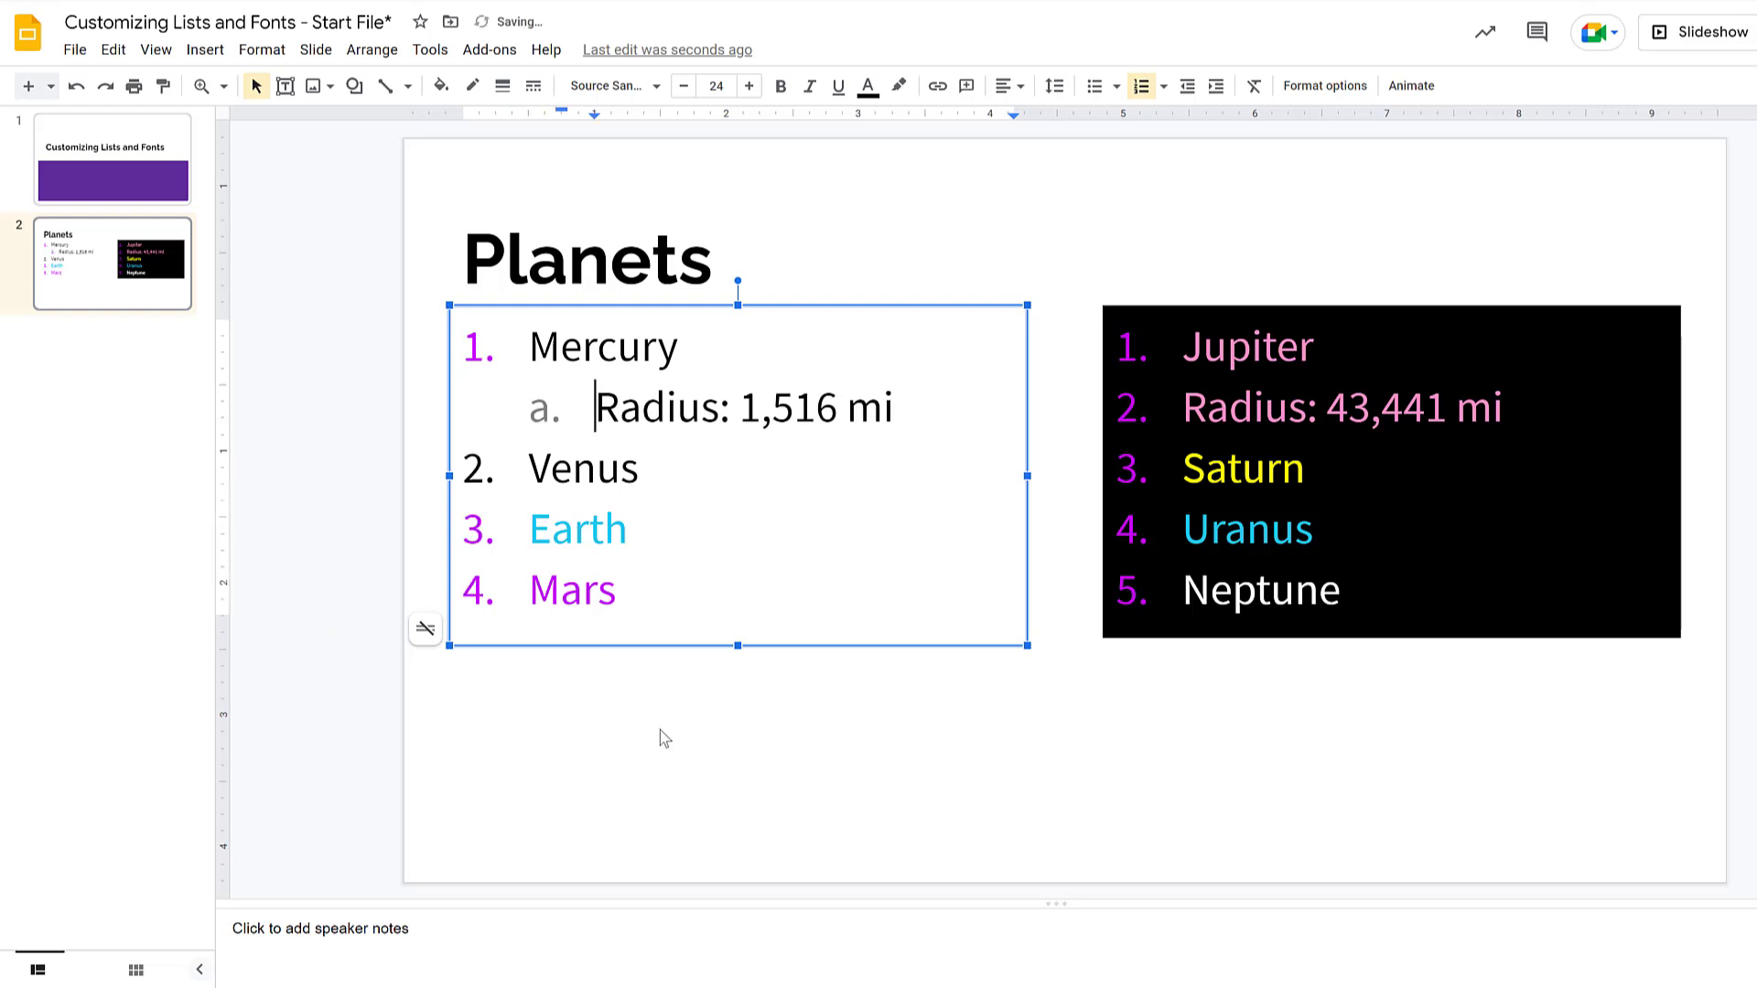
left_click(665, 773)
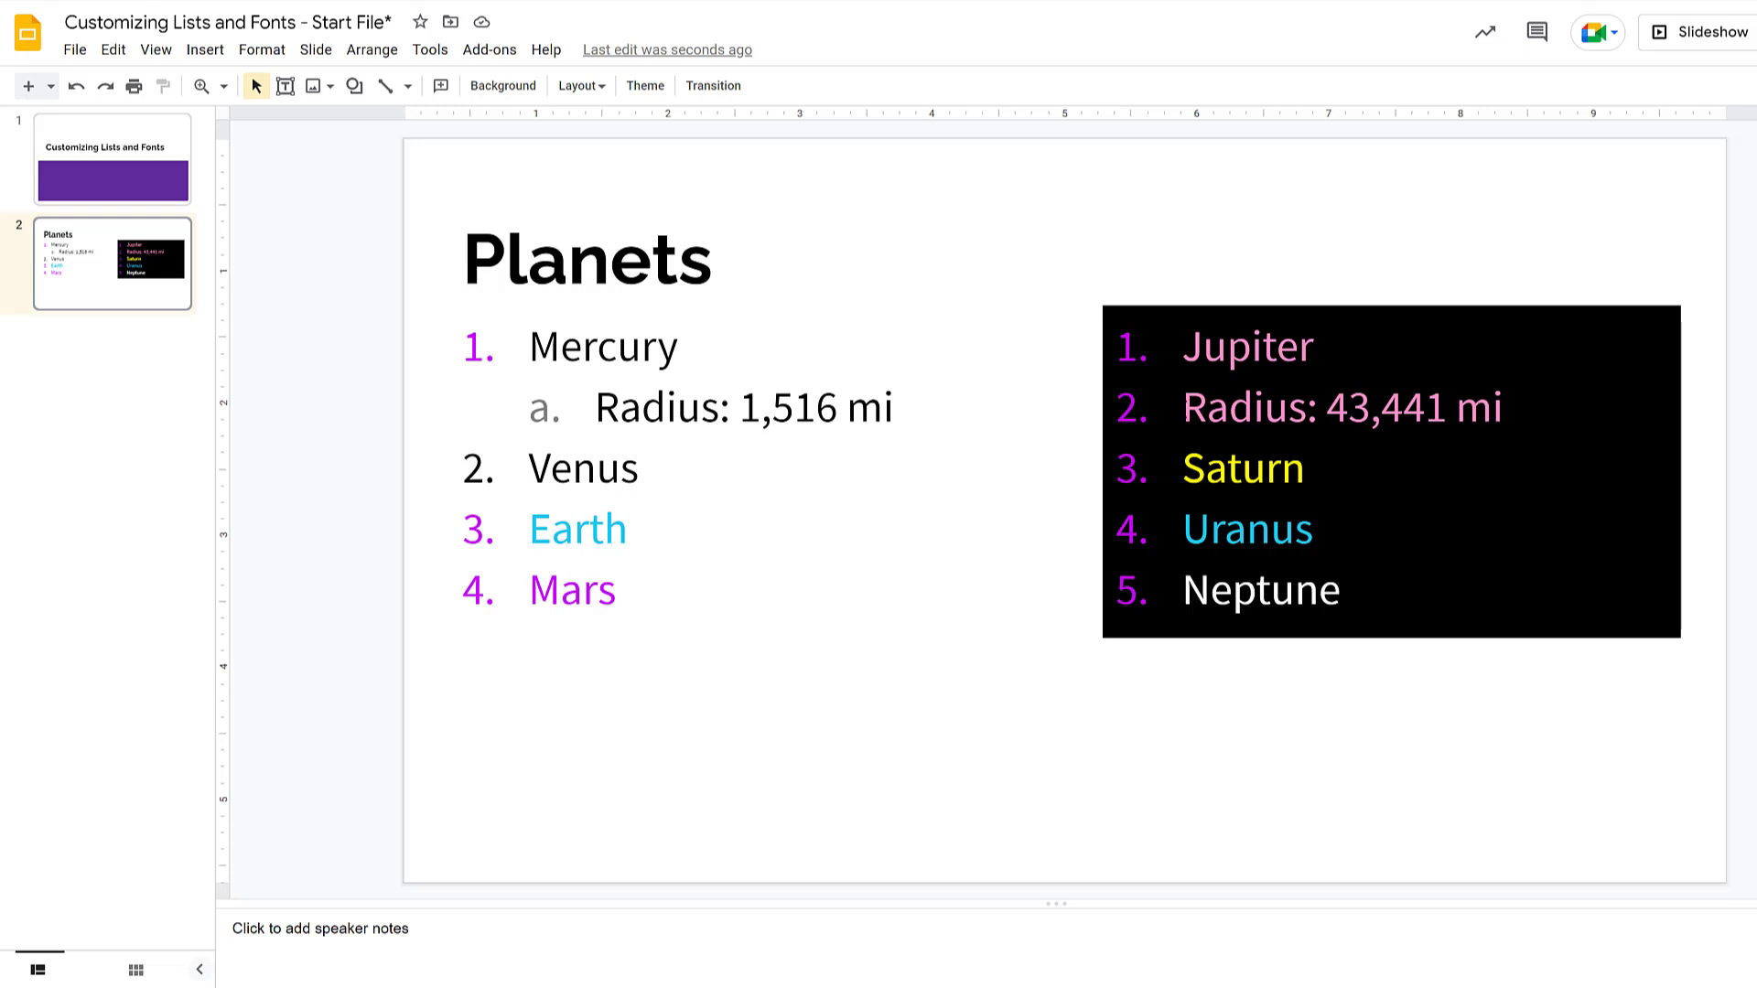
left_click(1184, 407)
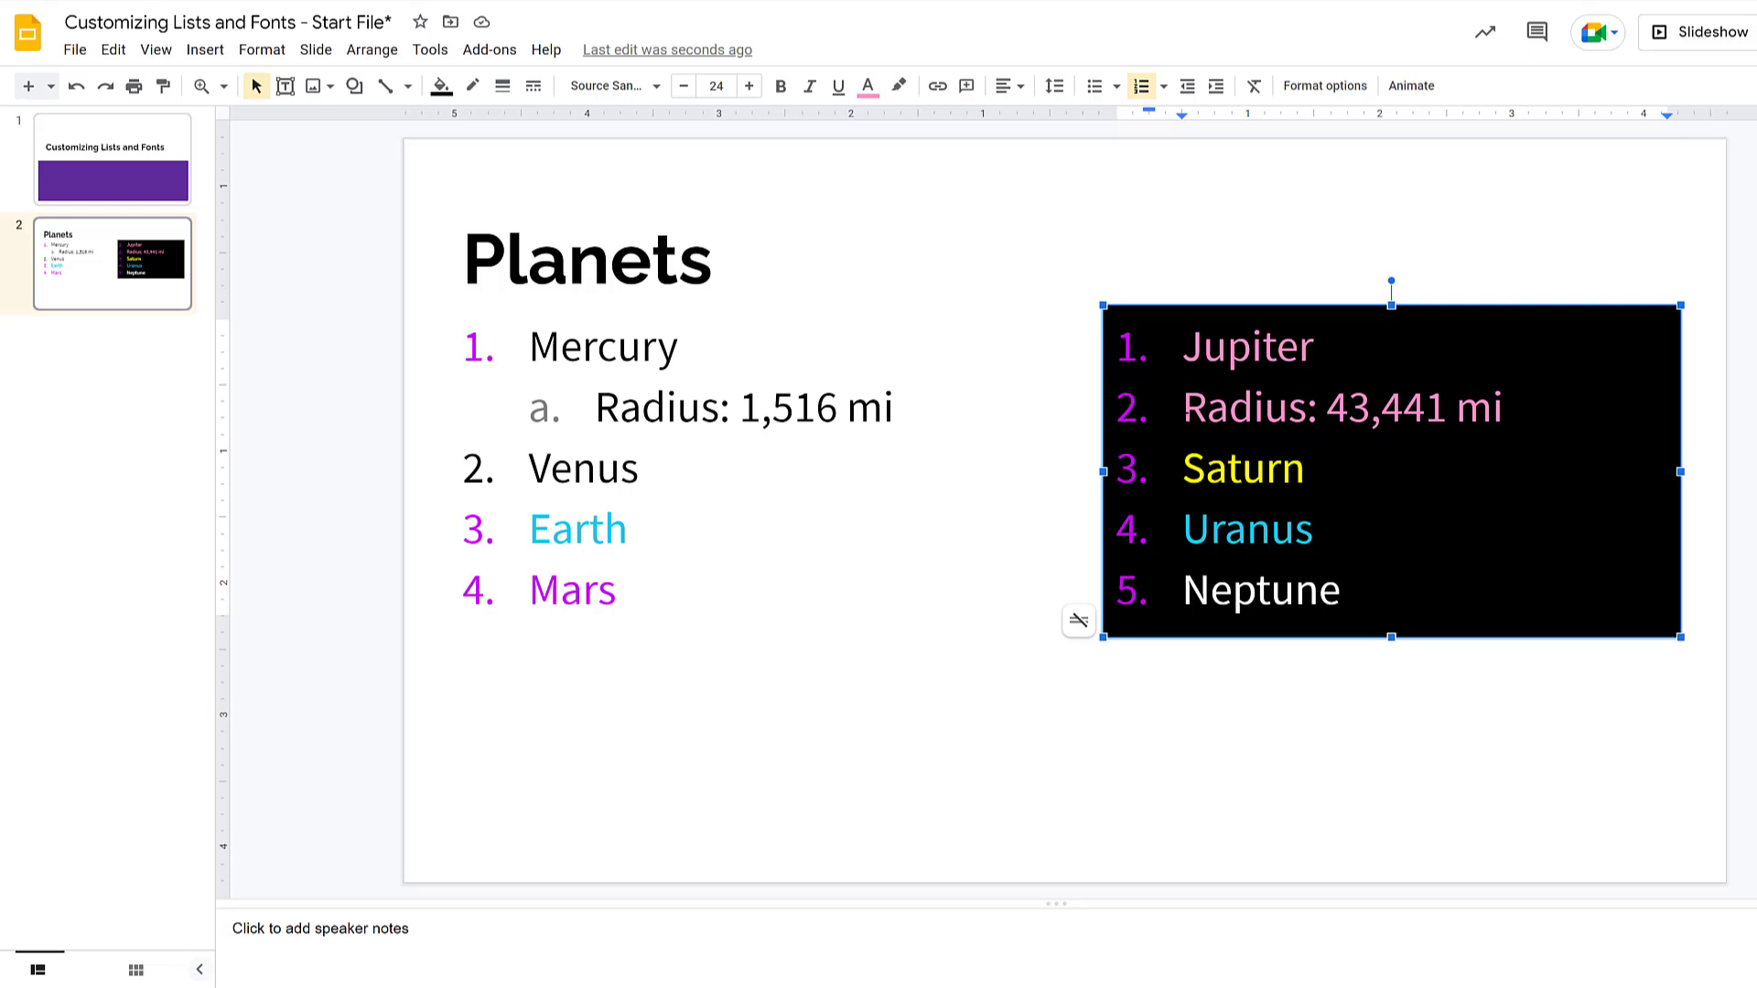
key("Tab")
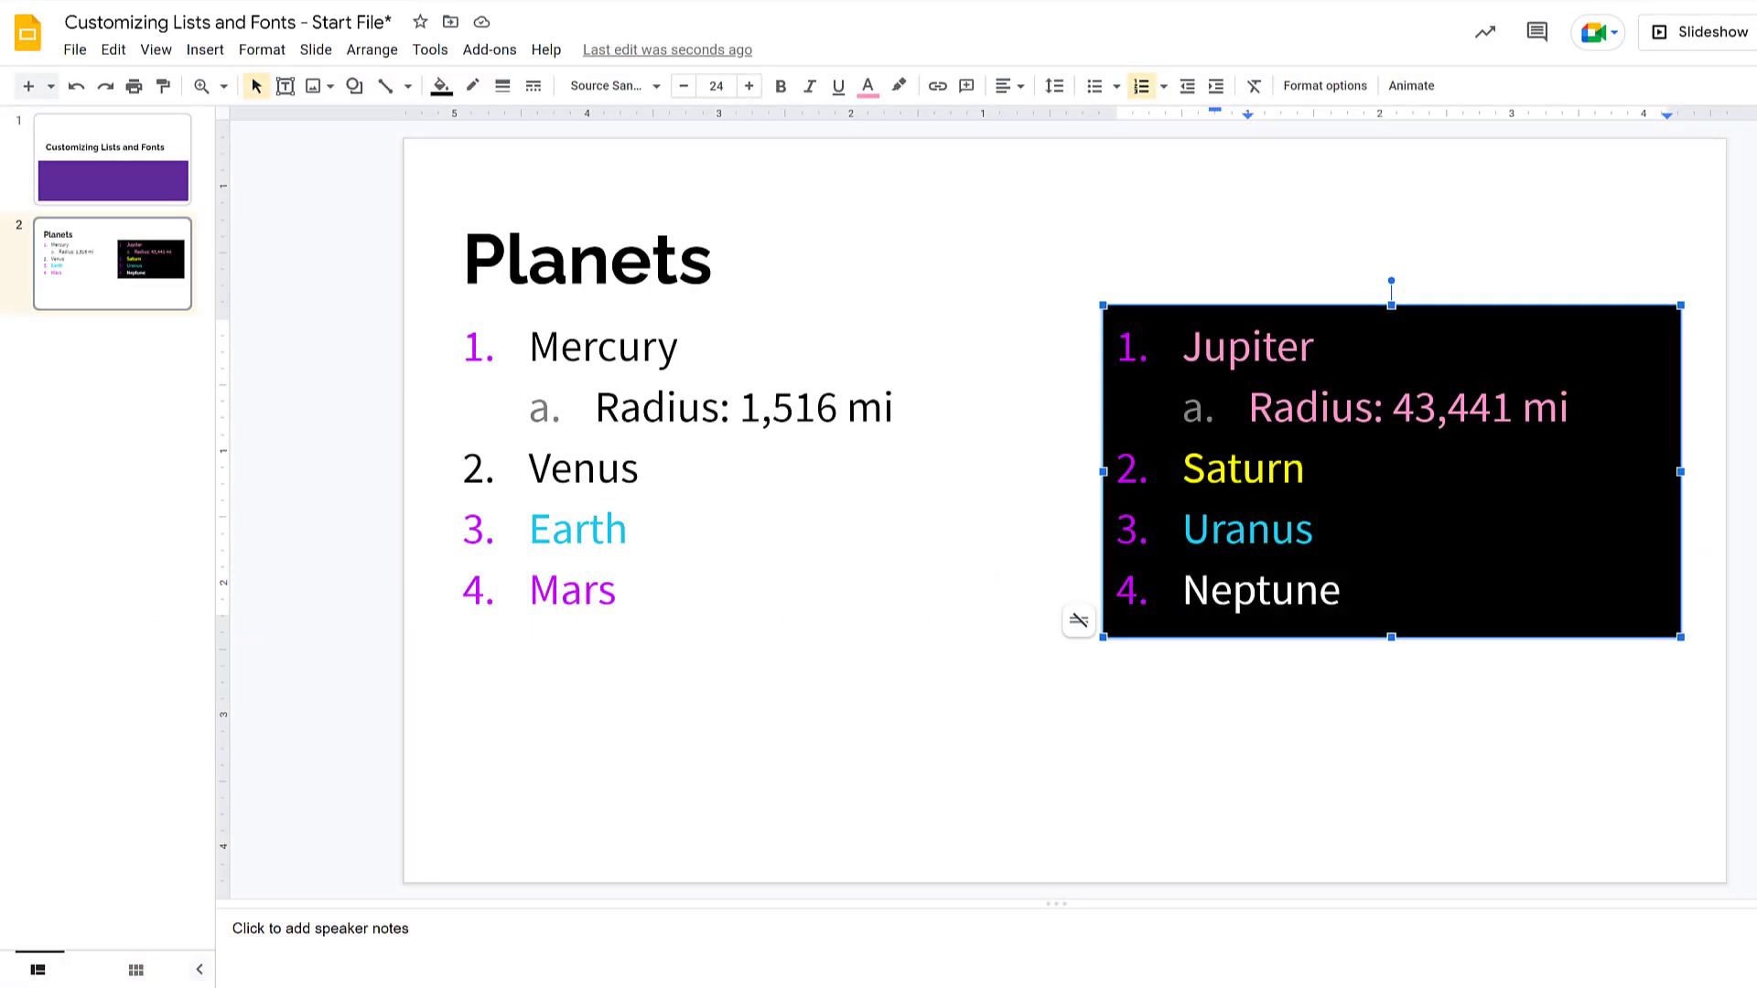
- Replace the marker of Jupiter's Radius sub-item with the circled star from the Stars/Asterisks special characters
left_click_drag(1570, 408, 1248, 409)
left_click(266, 51)
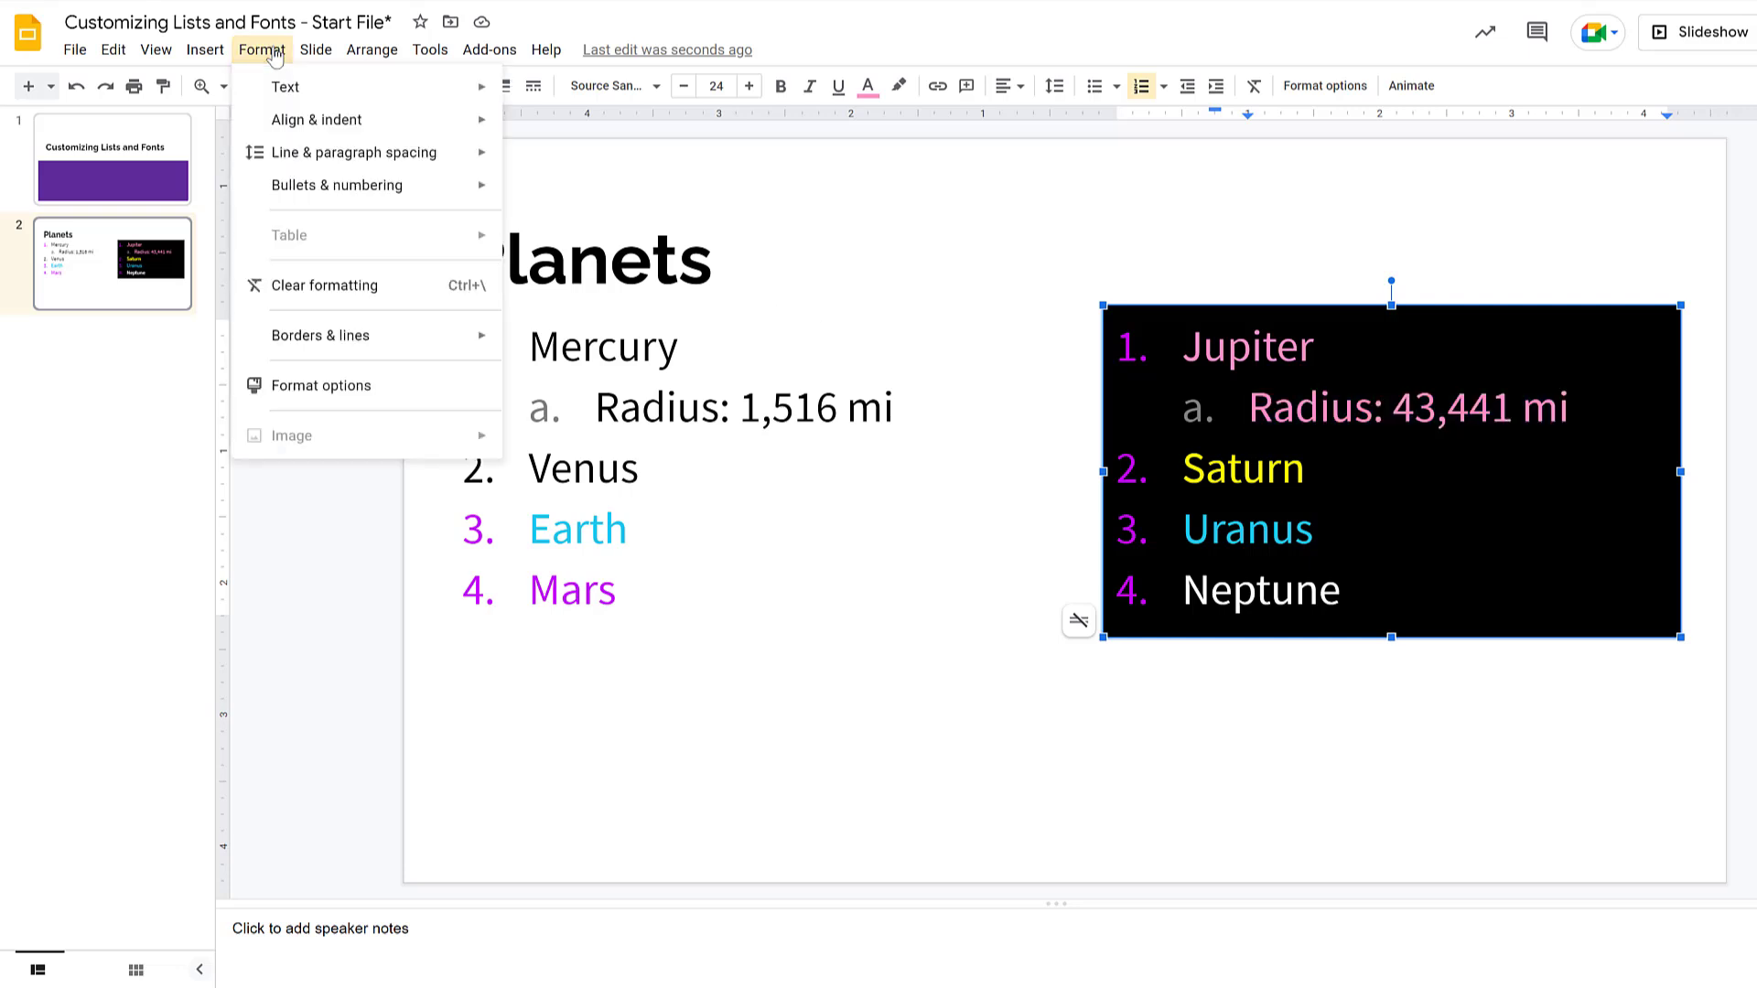
mouse_move(385, 190)
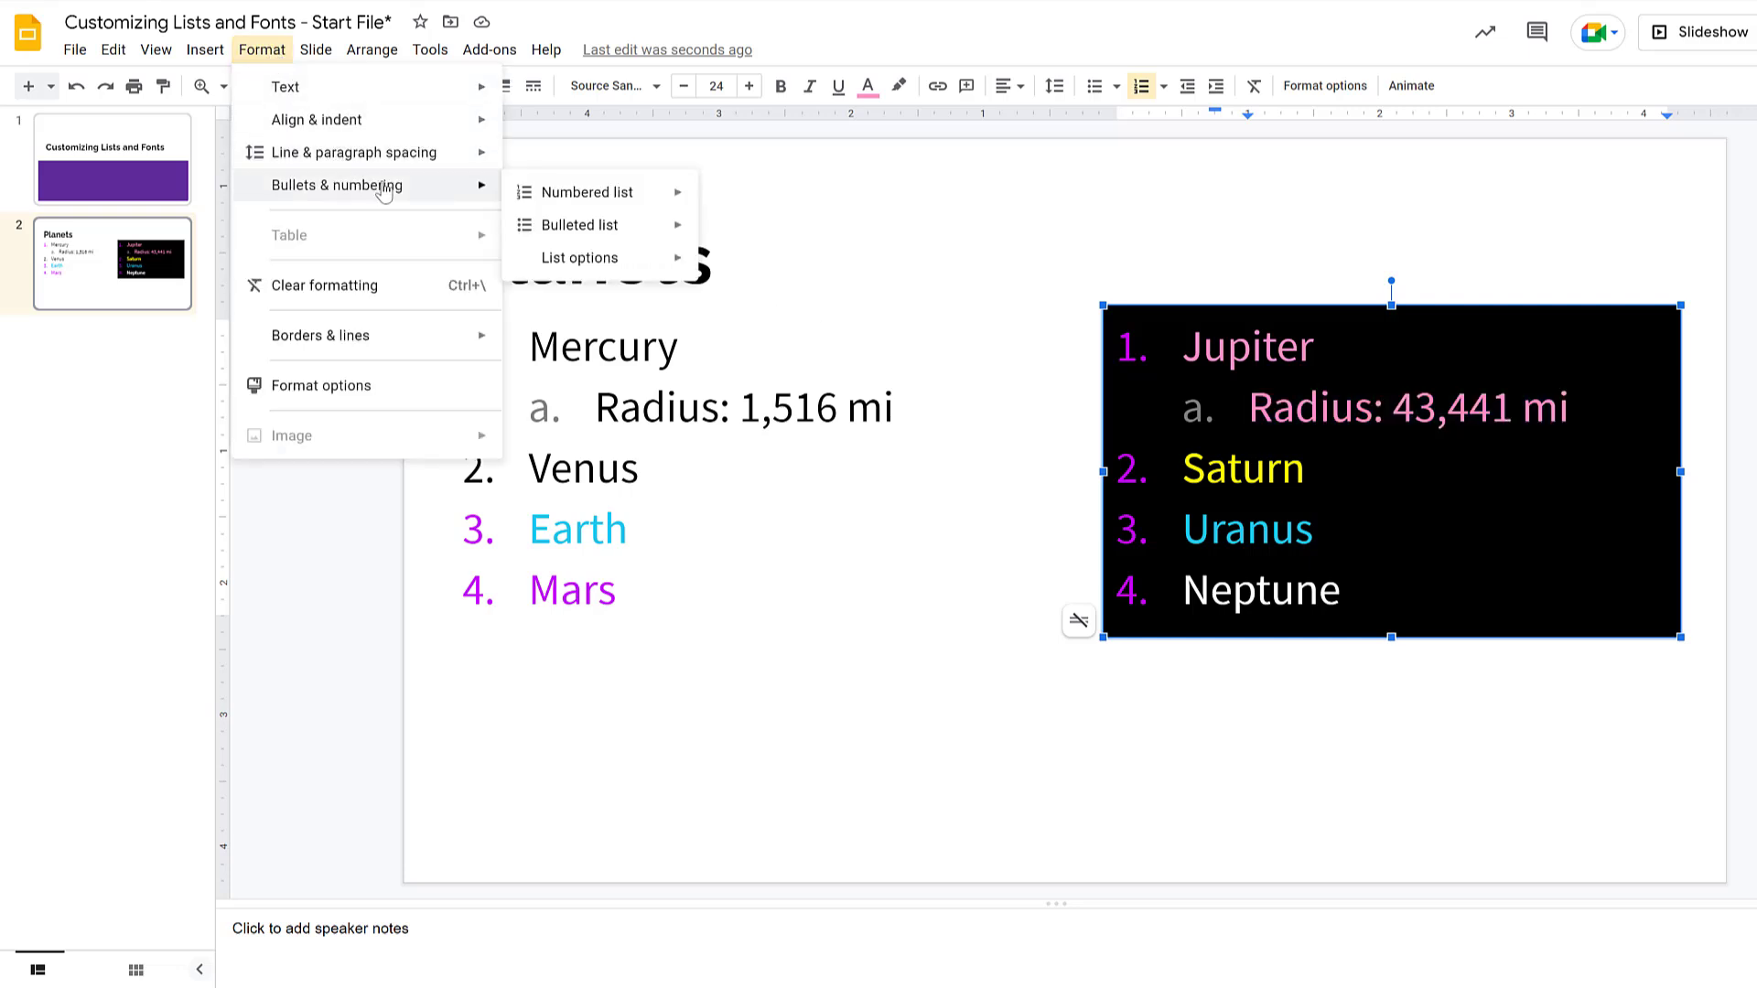
mouse_move(677, 263)
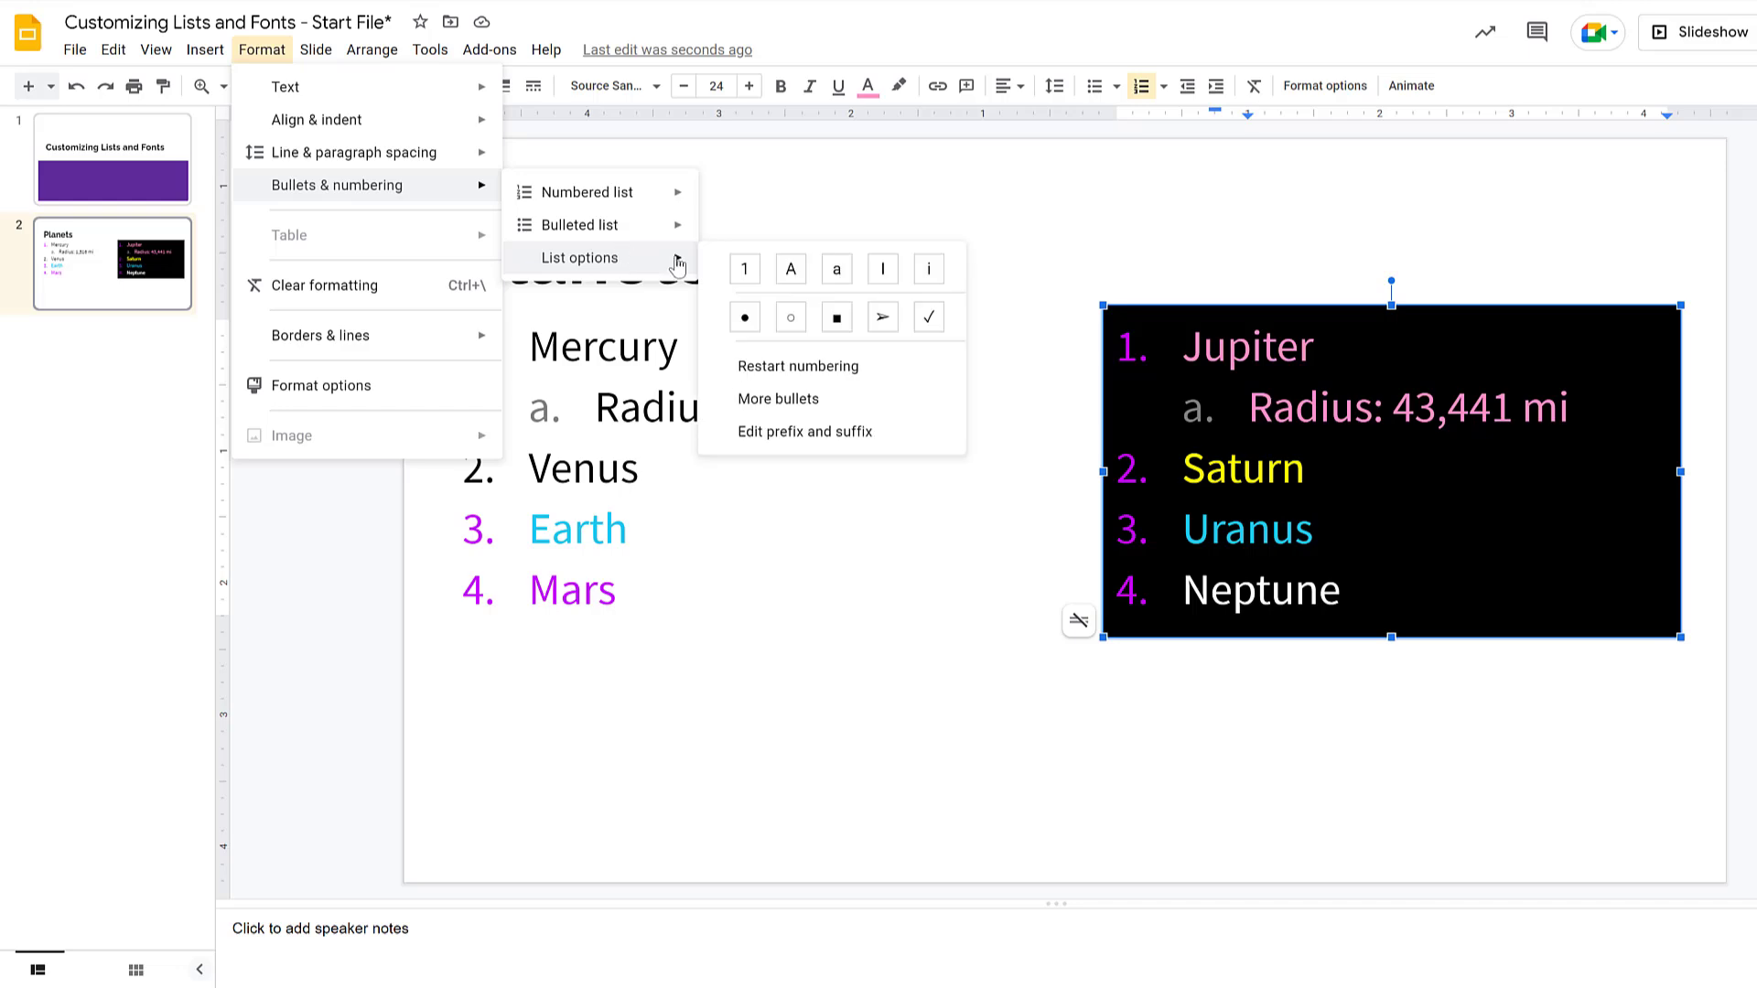
left_click(802, 398)
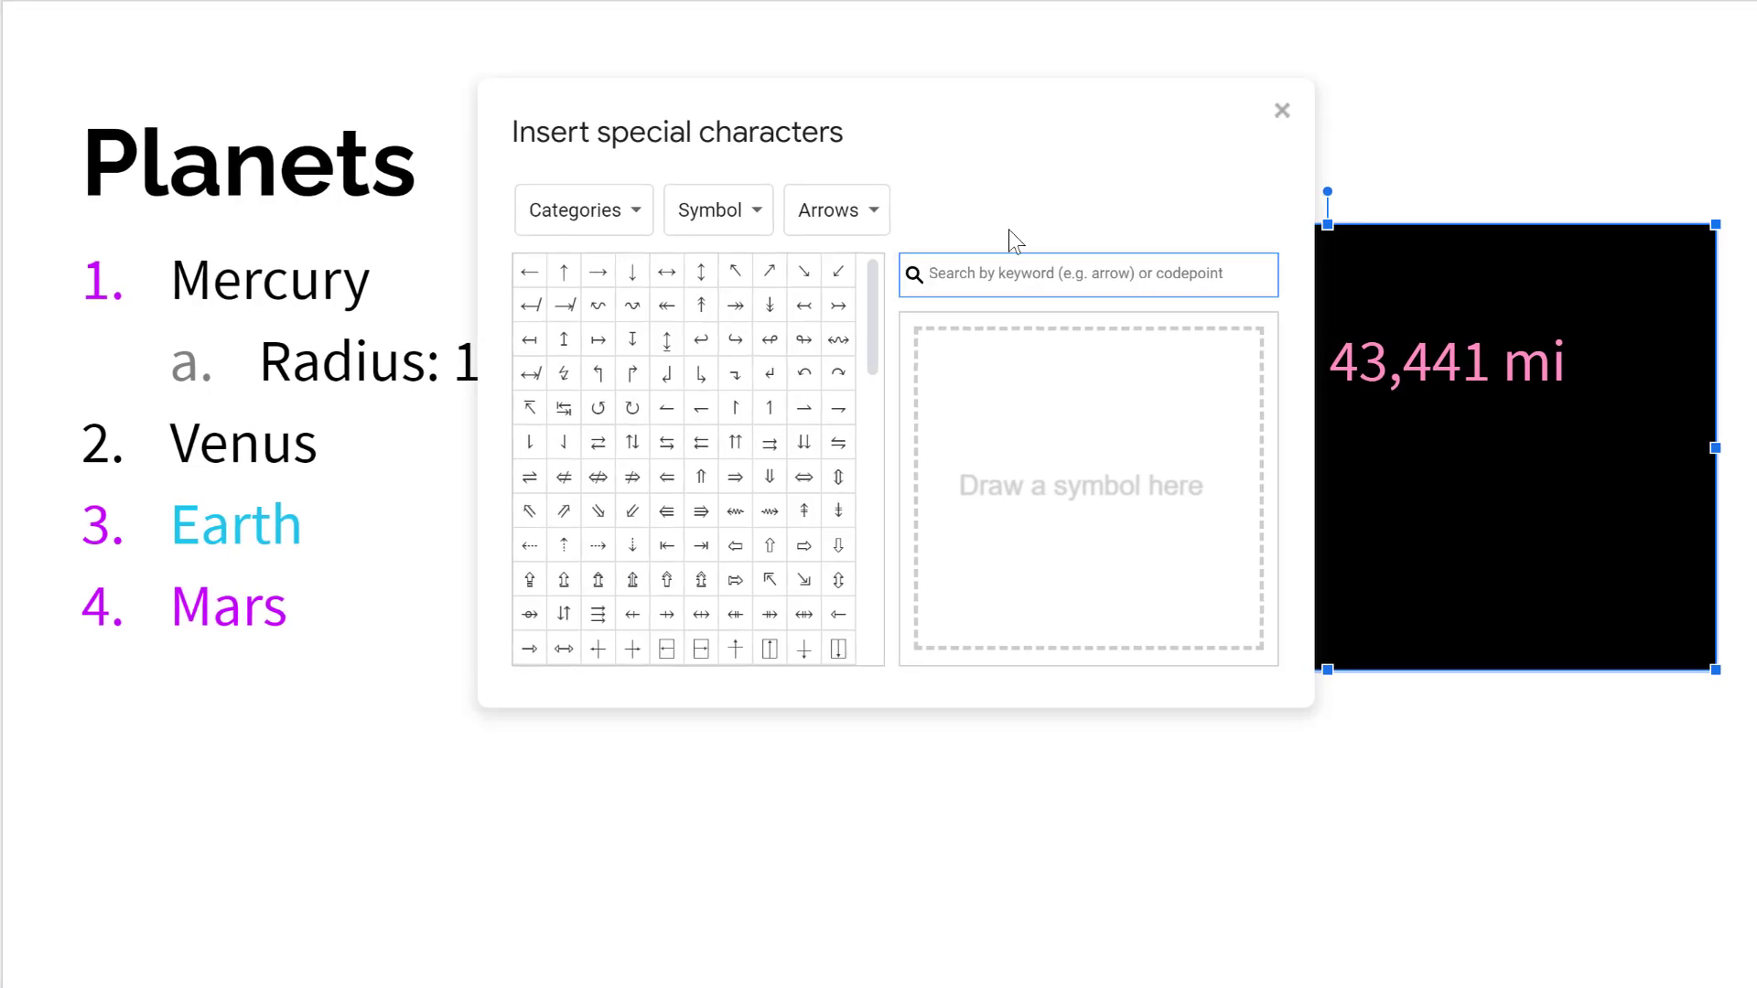
left_click(874, 212)
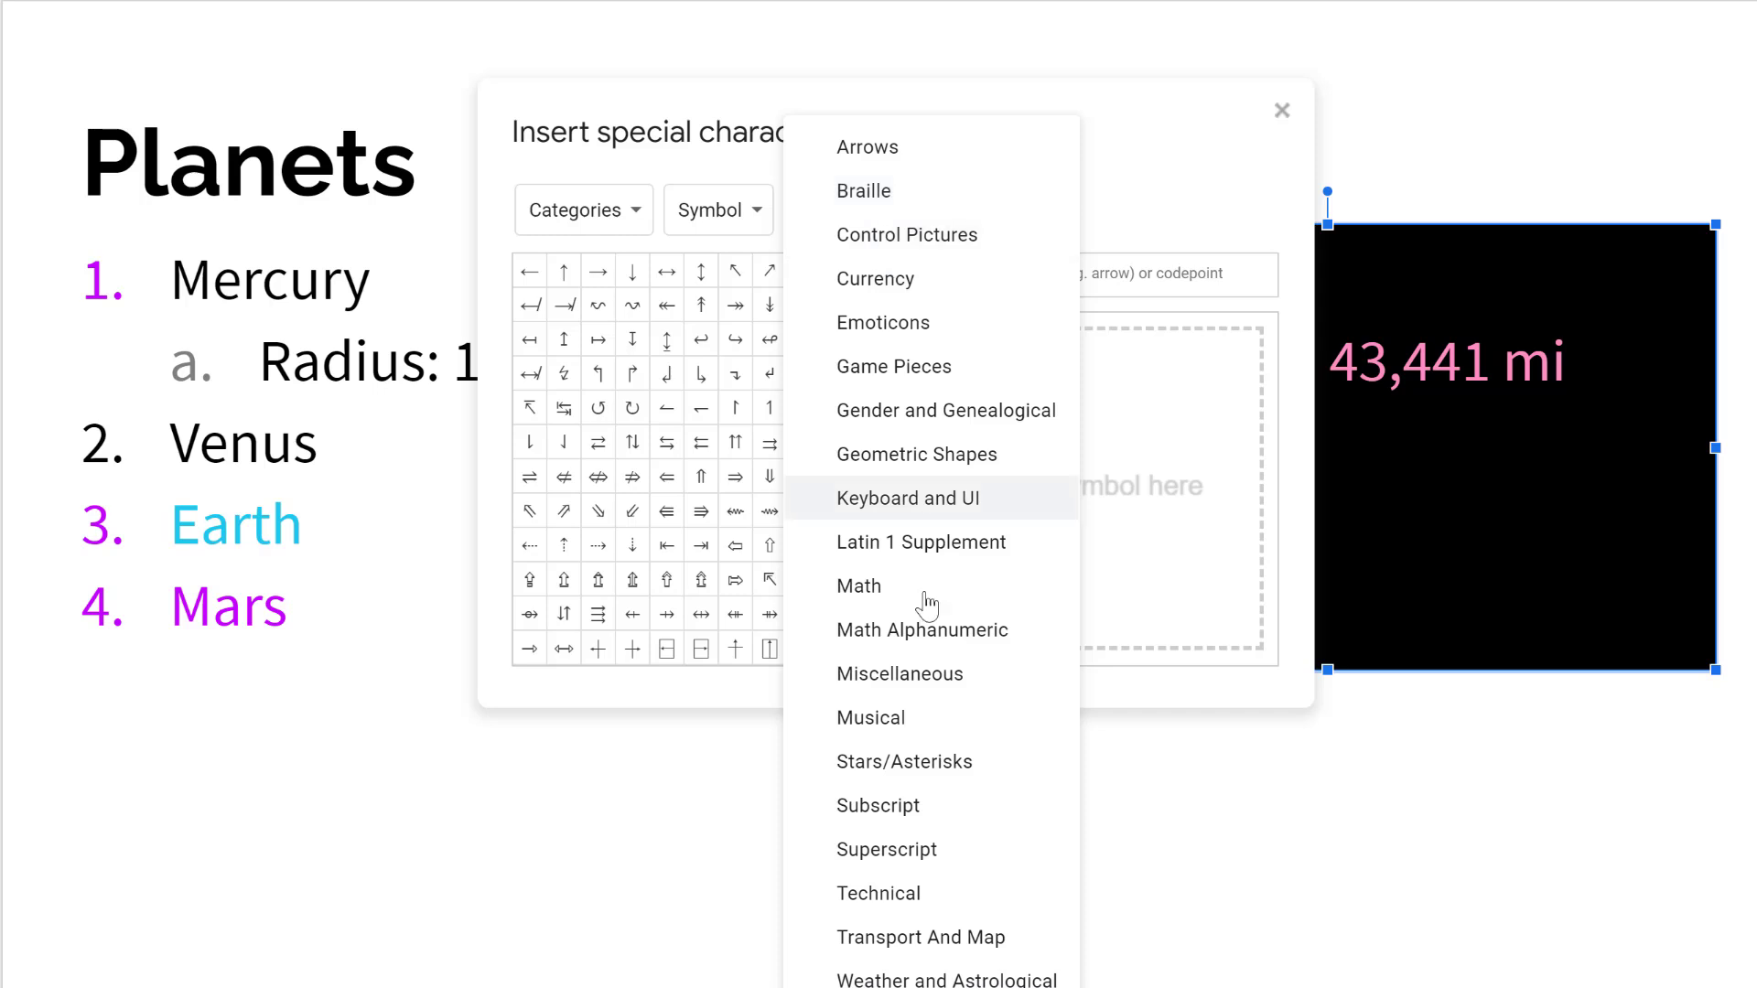
left_click(907, 761)
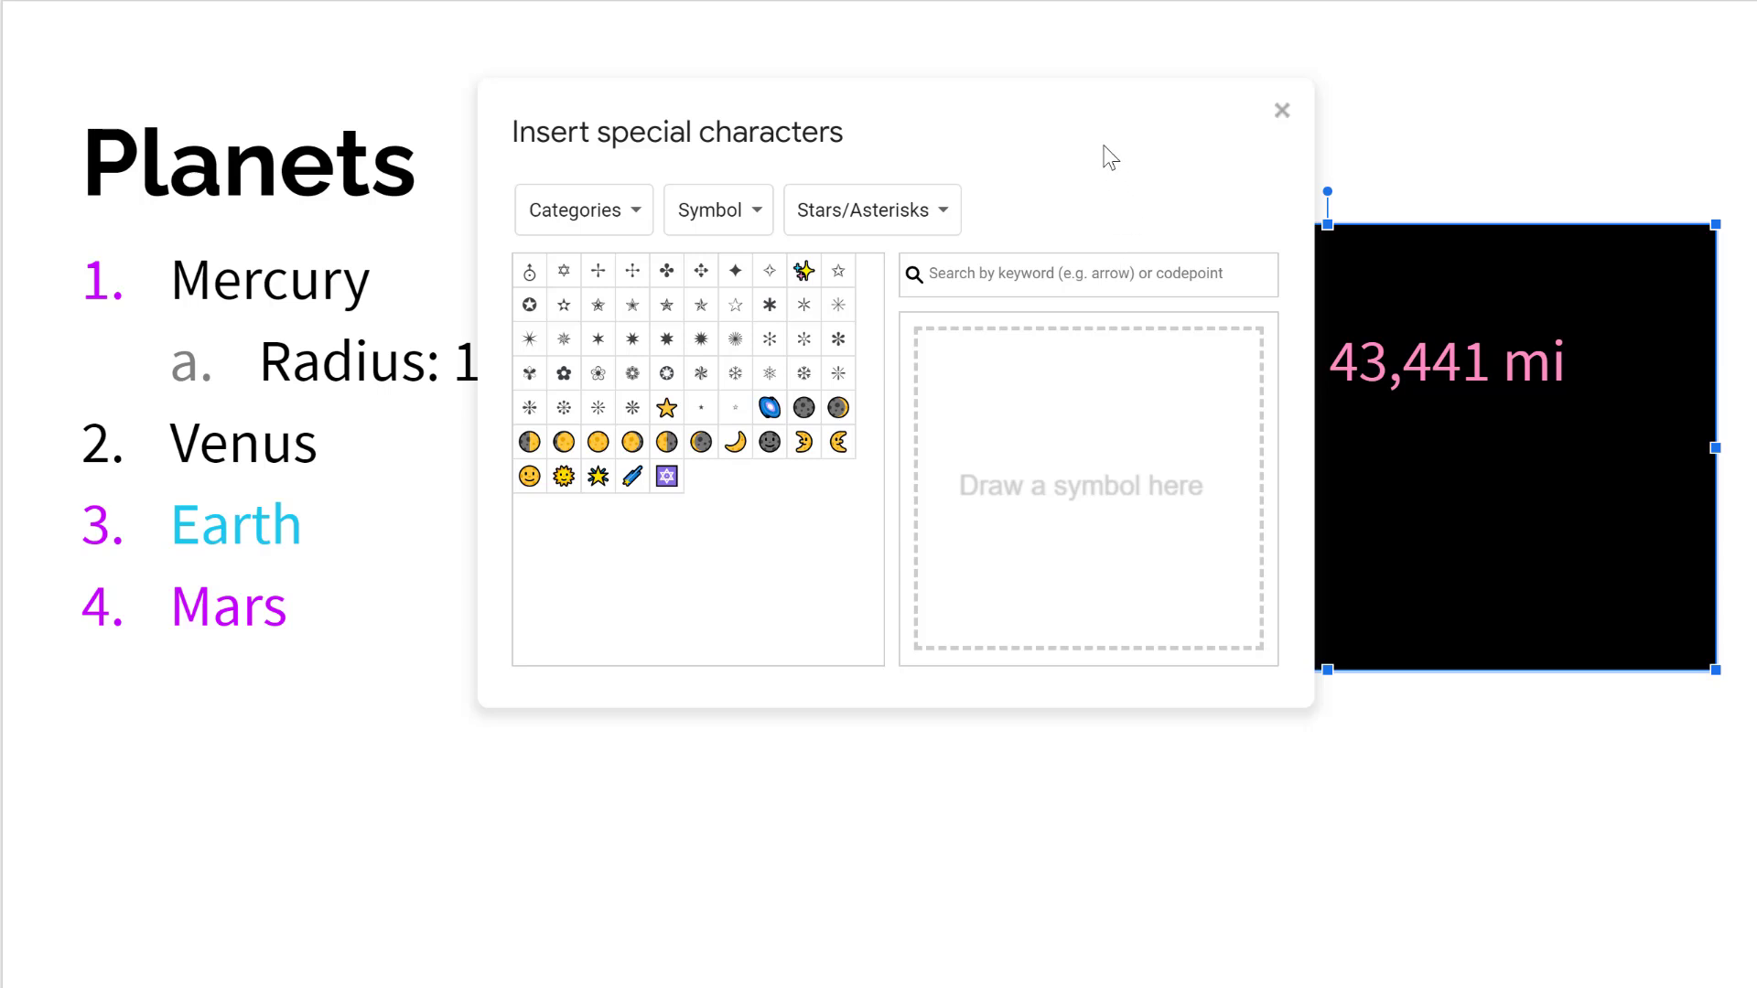
left_click_drag(1079, 154, 673, 181)
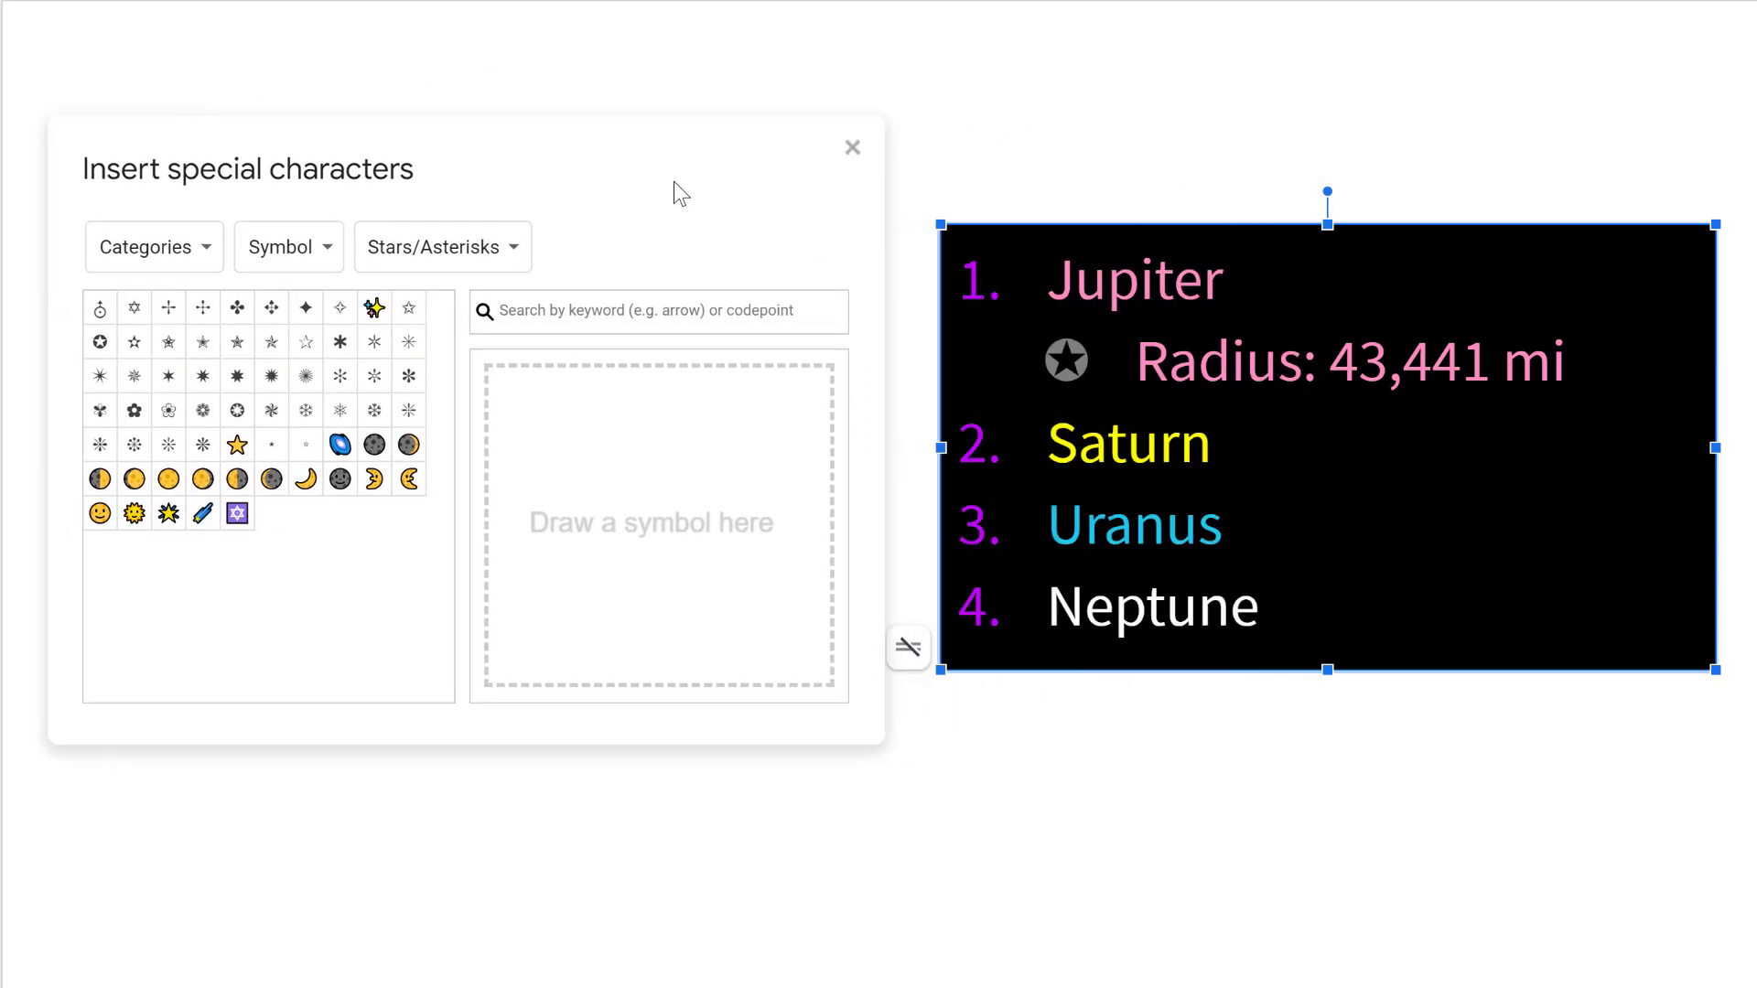
left_click(851, 151)
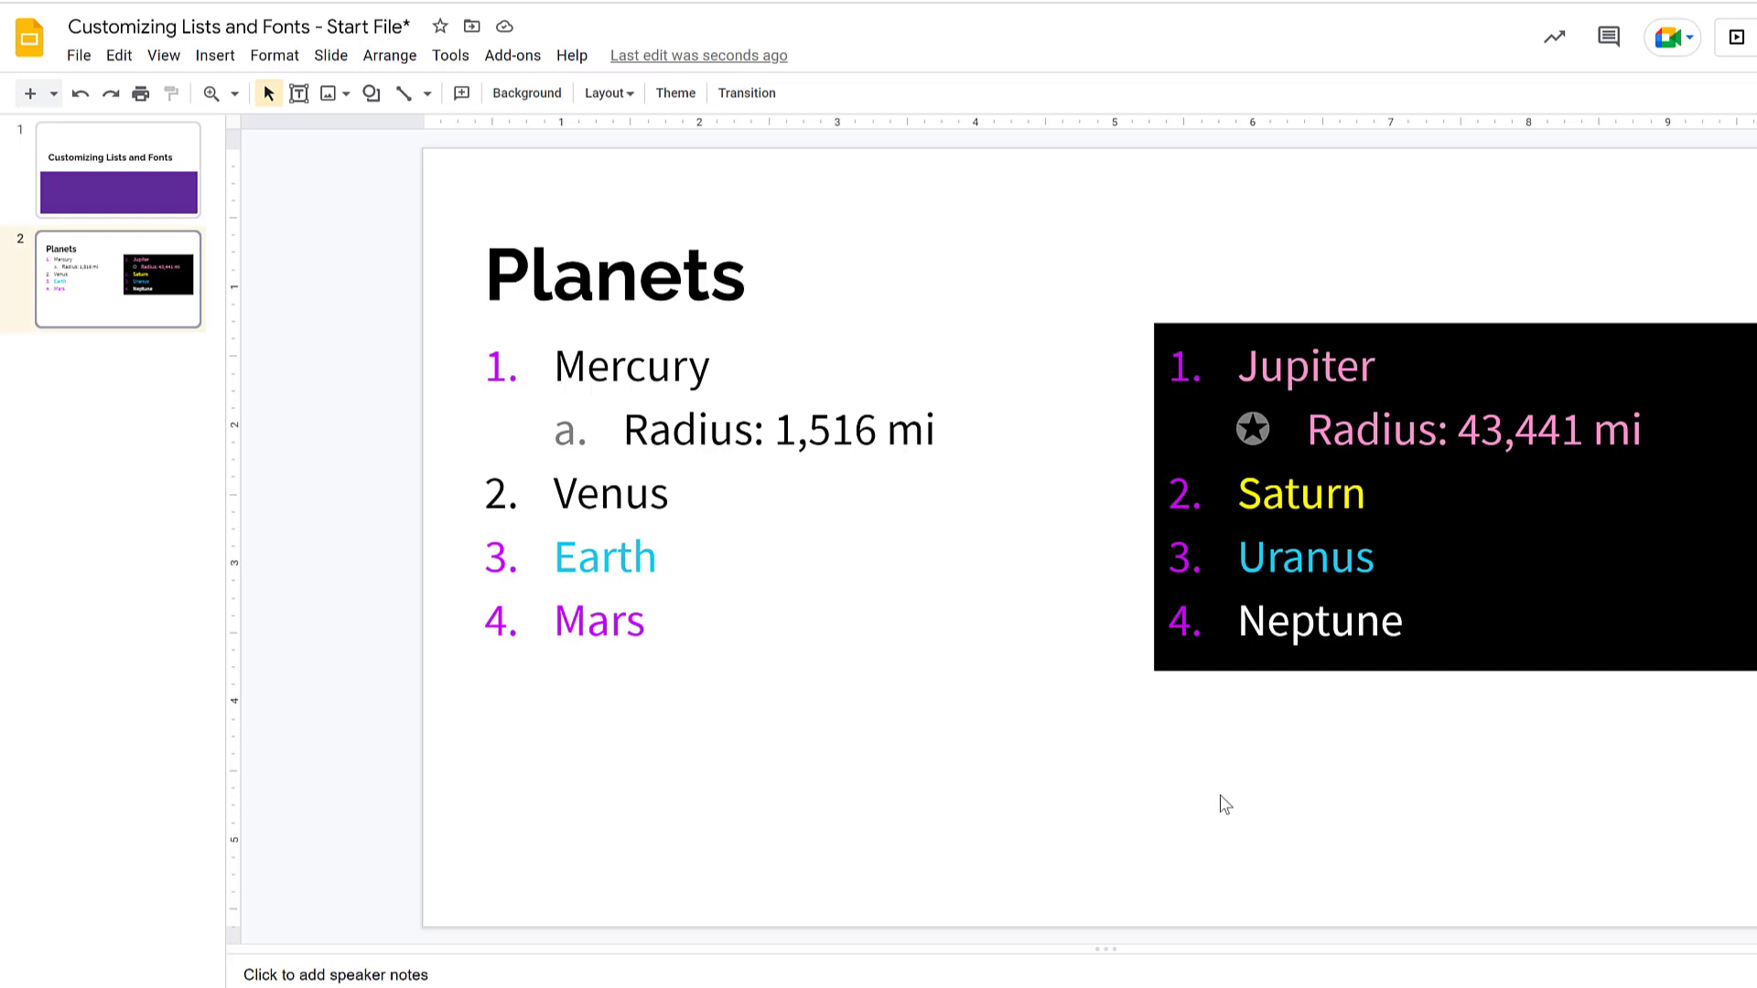
- Restart the numbering of the Jupiter-to-Neptune list at 5
left_click(1419, 651)
left_click_drag(1340, 600, 1240, 366)
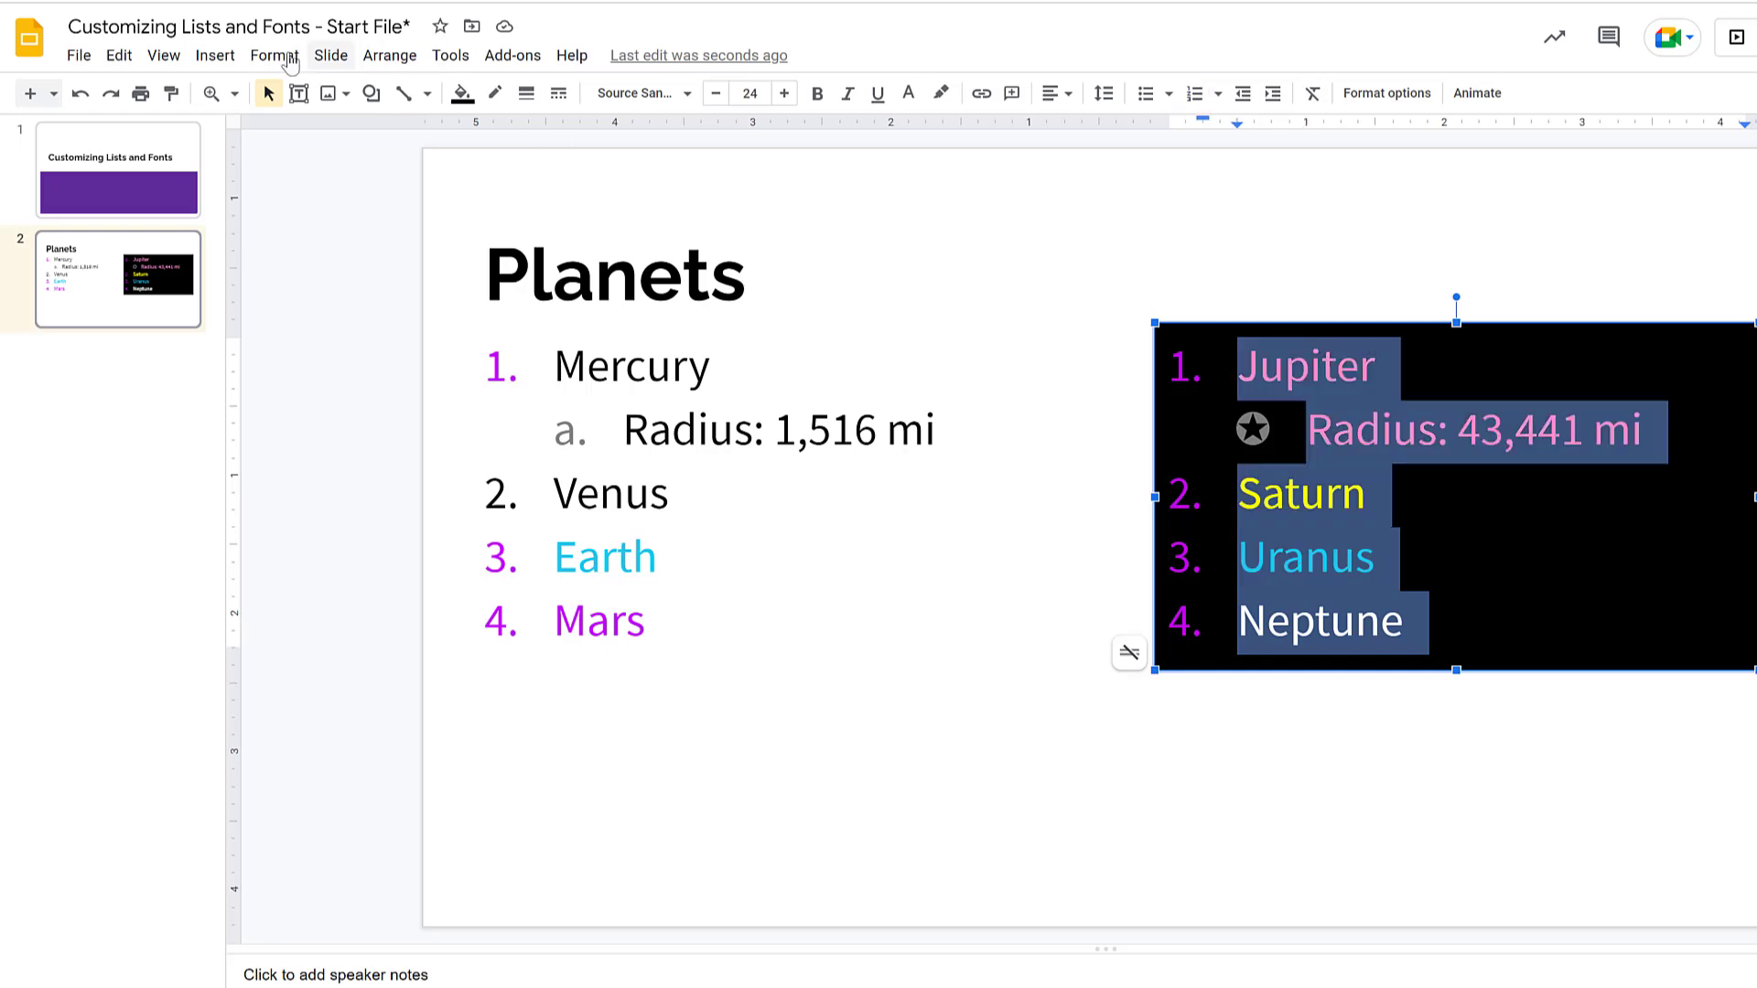
left_click(275, 56)
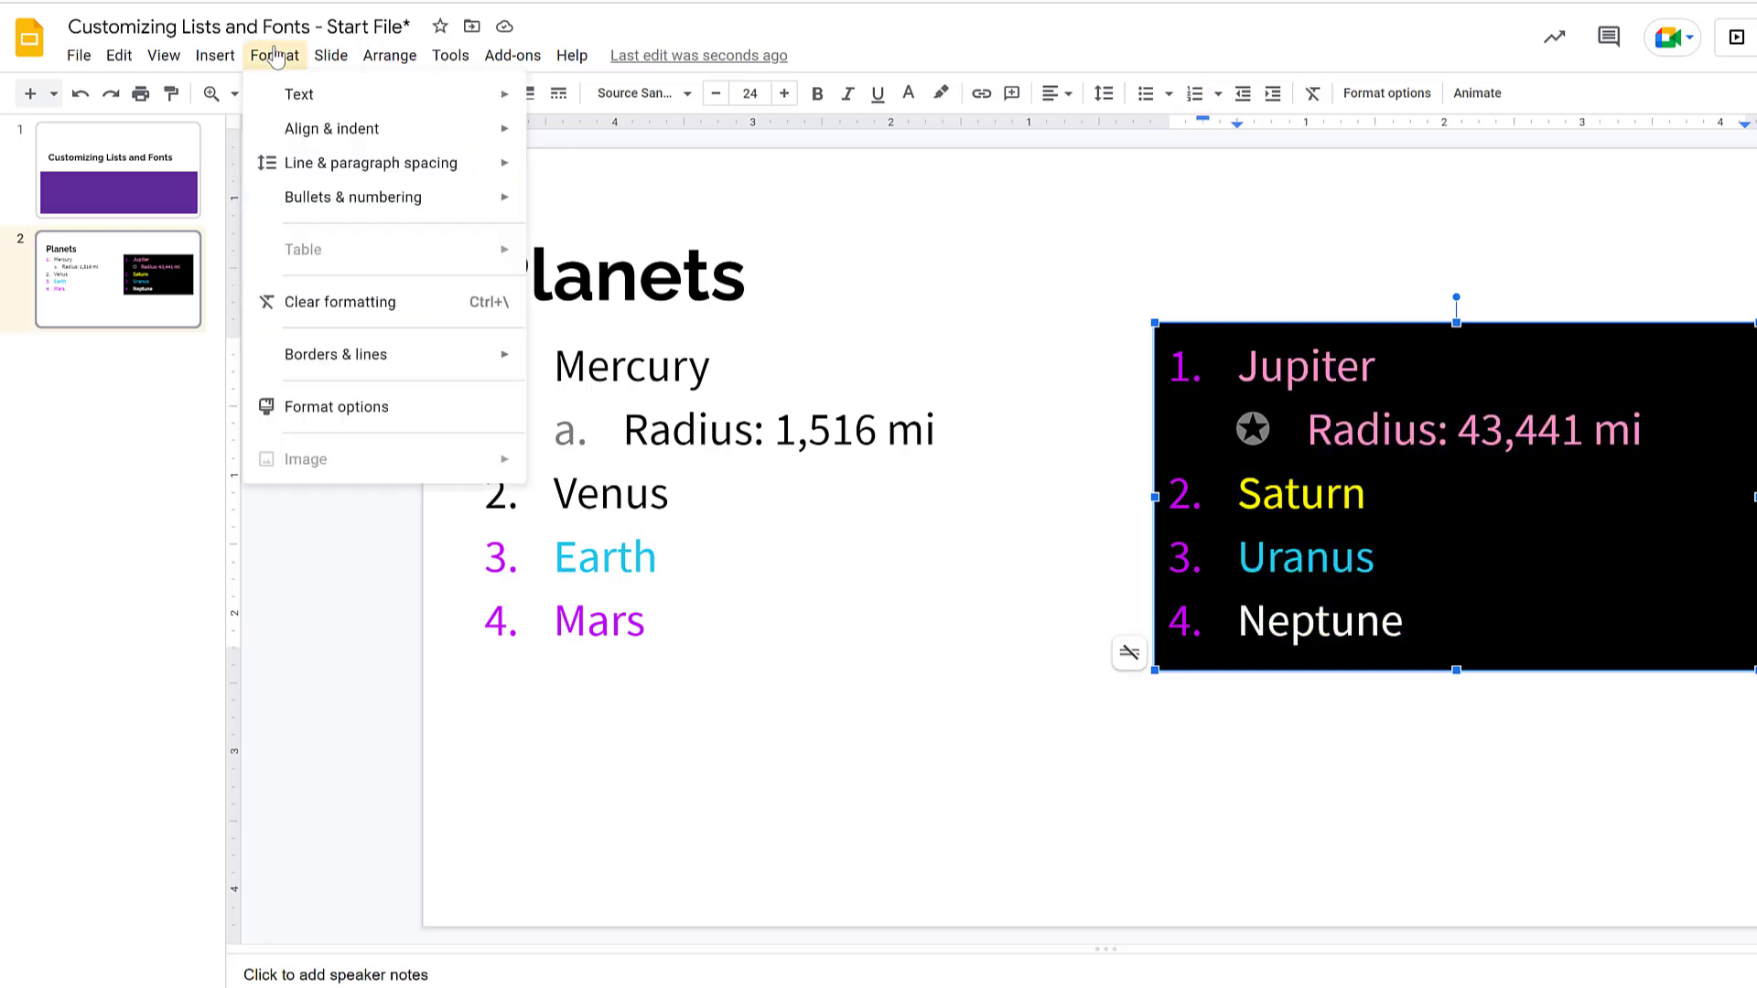
mouse_move(394, 197)
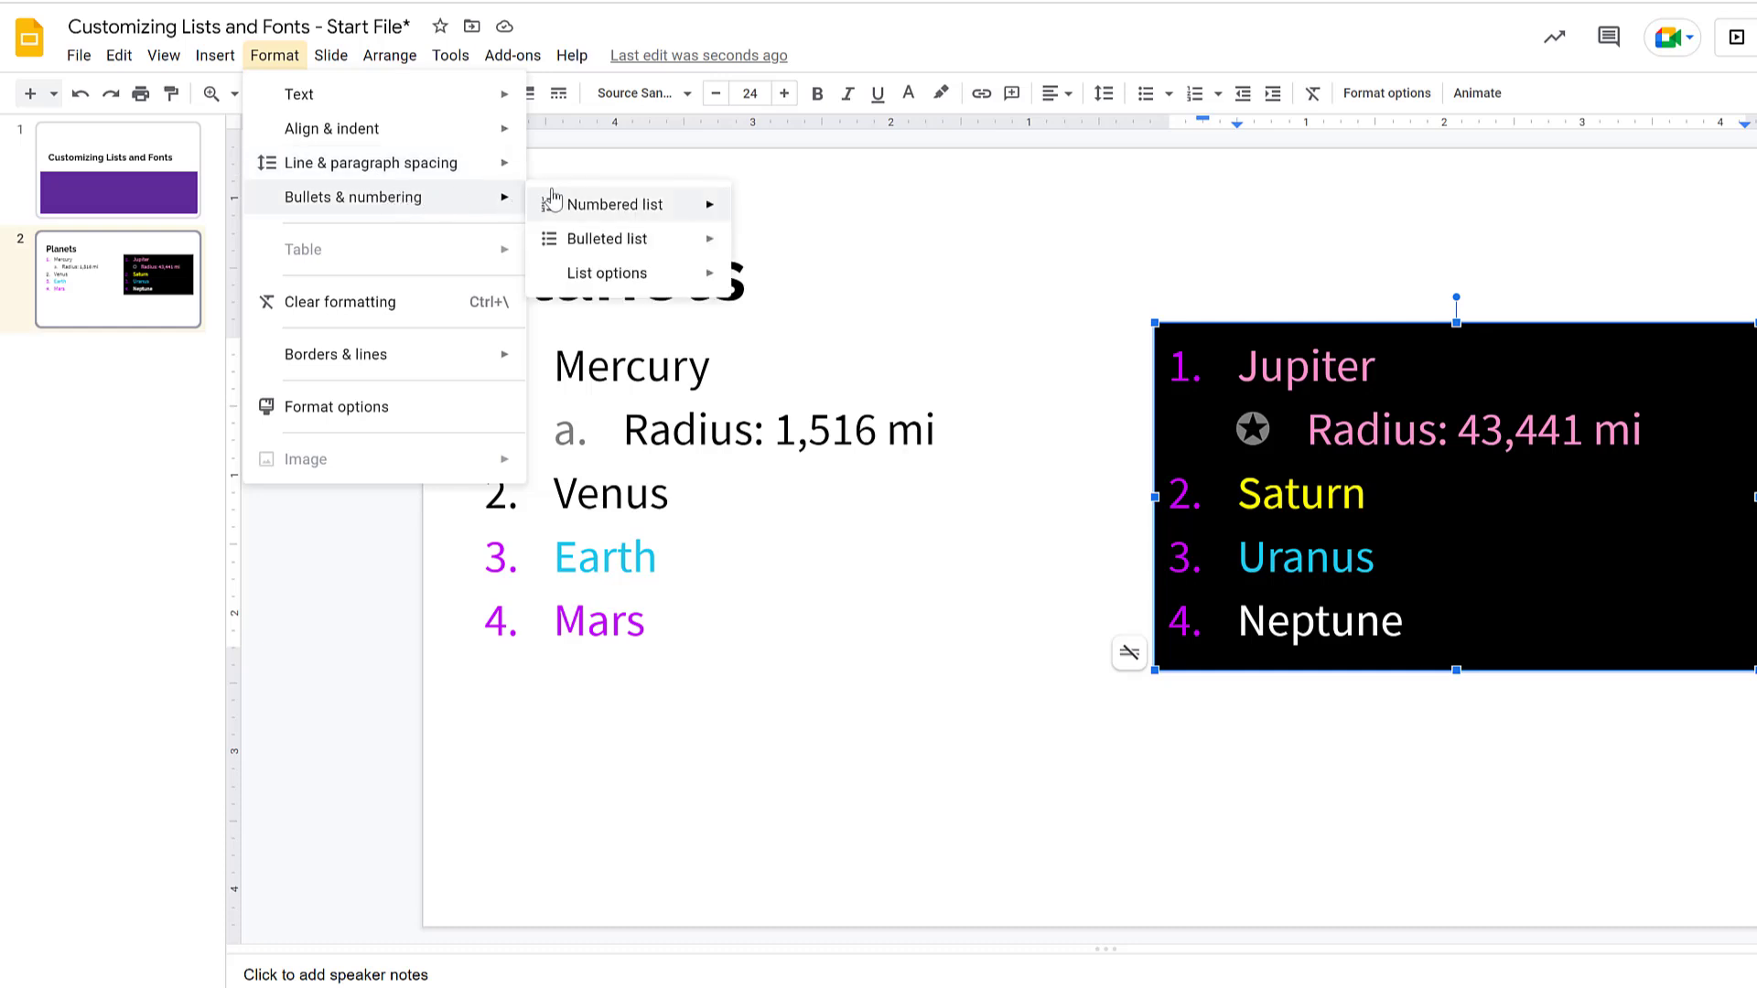
mouse_move(661, 273)
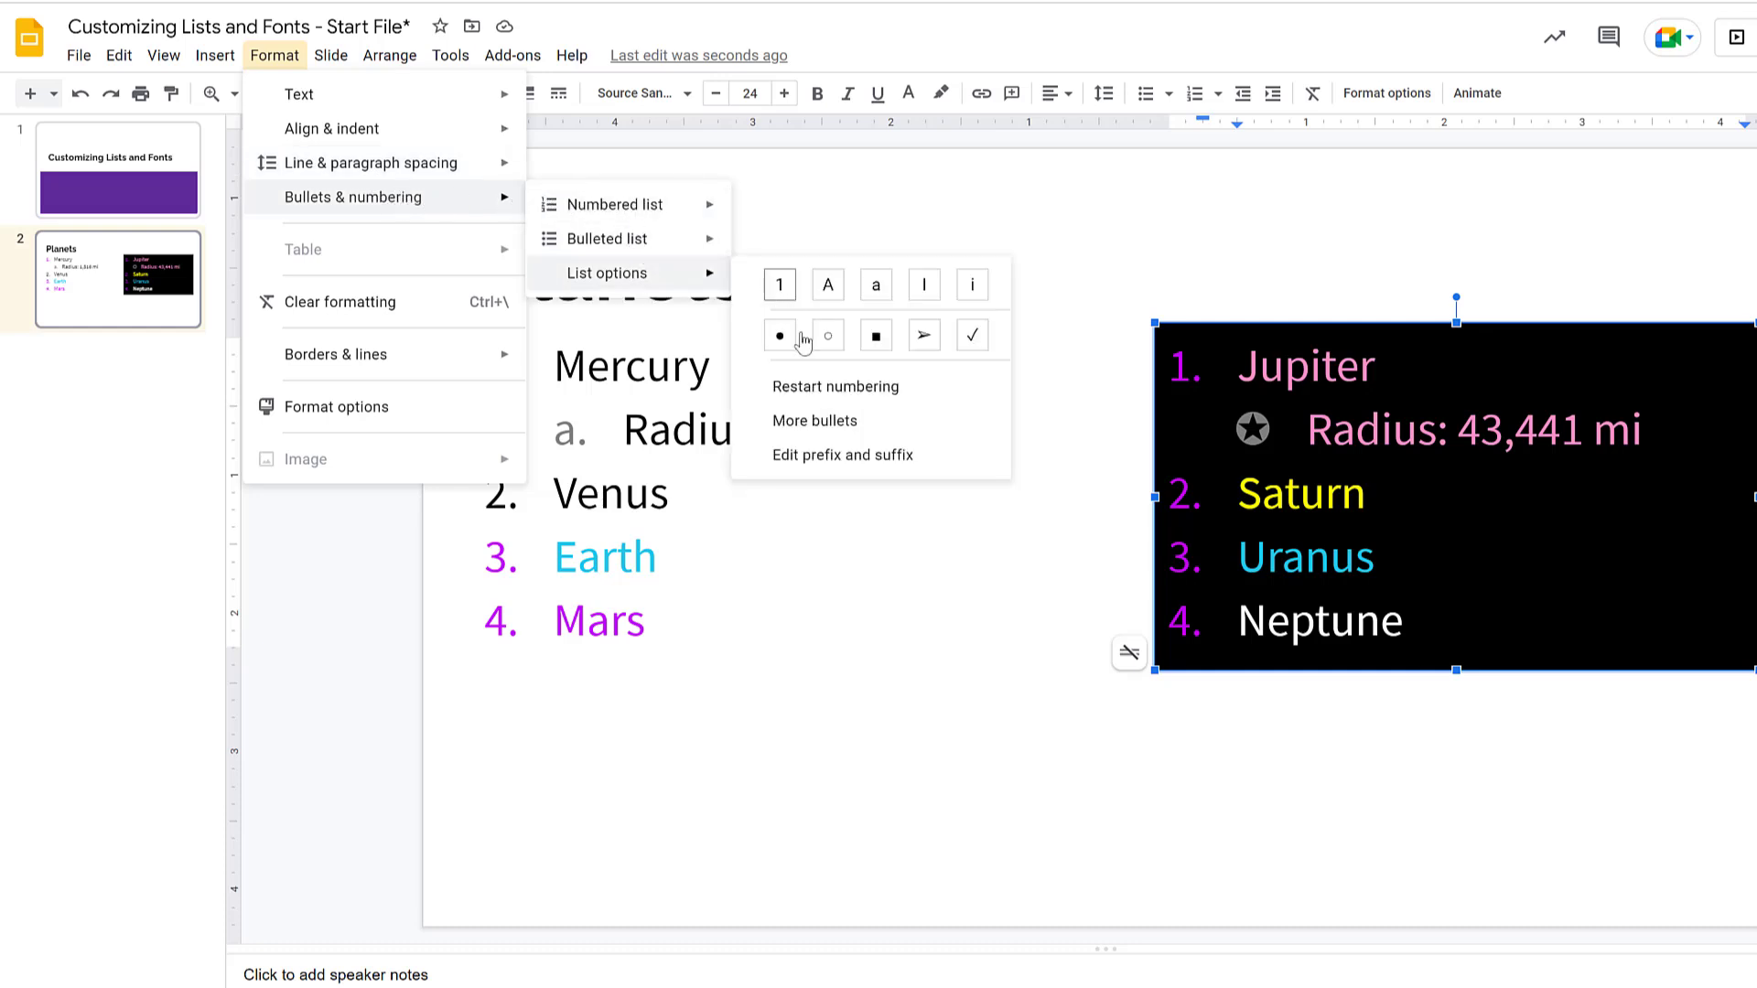
left_click(819, 386)
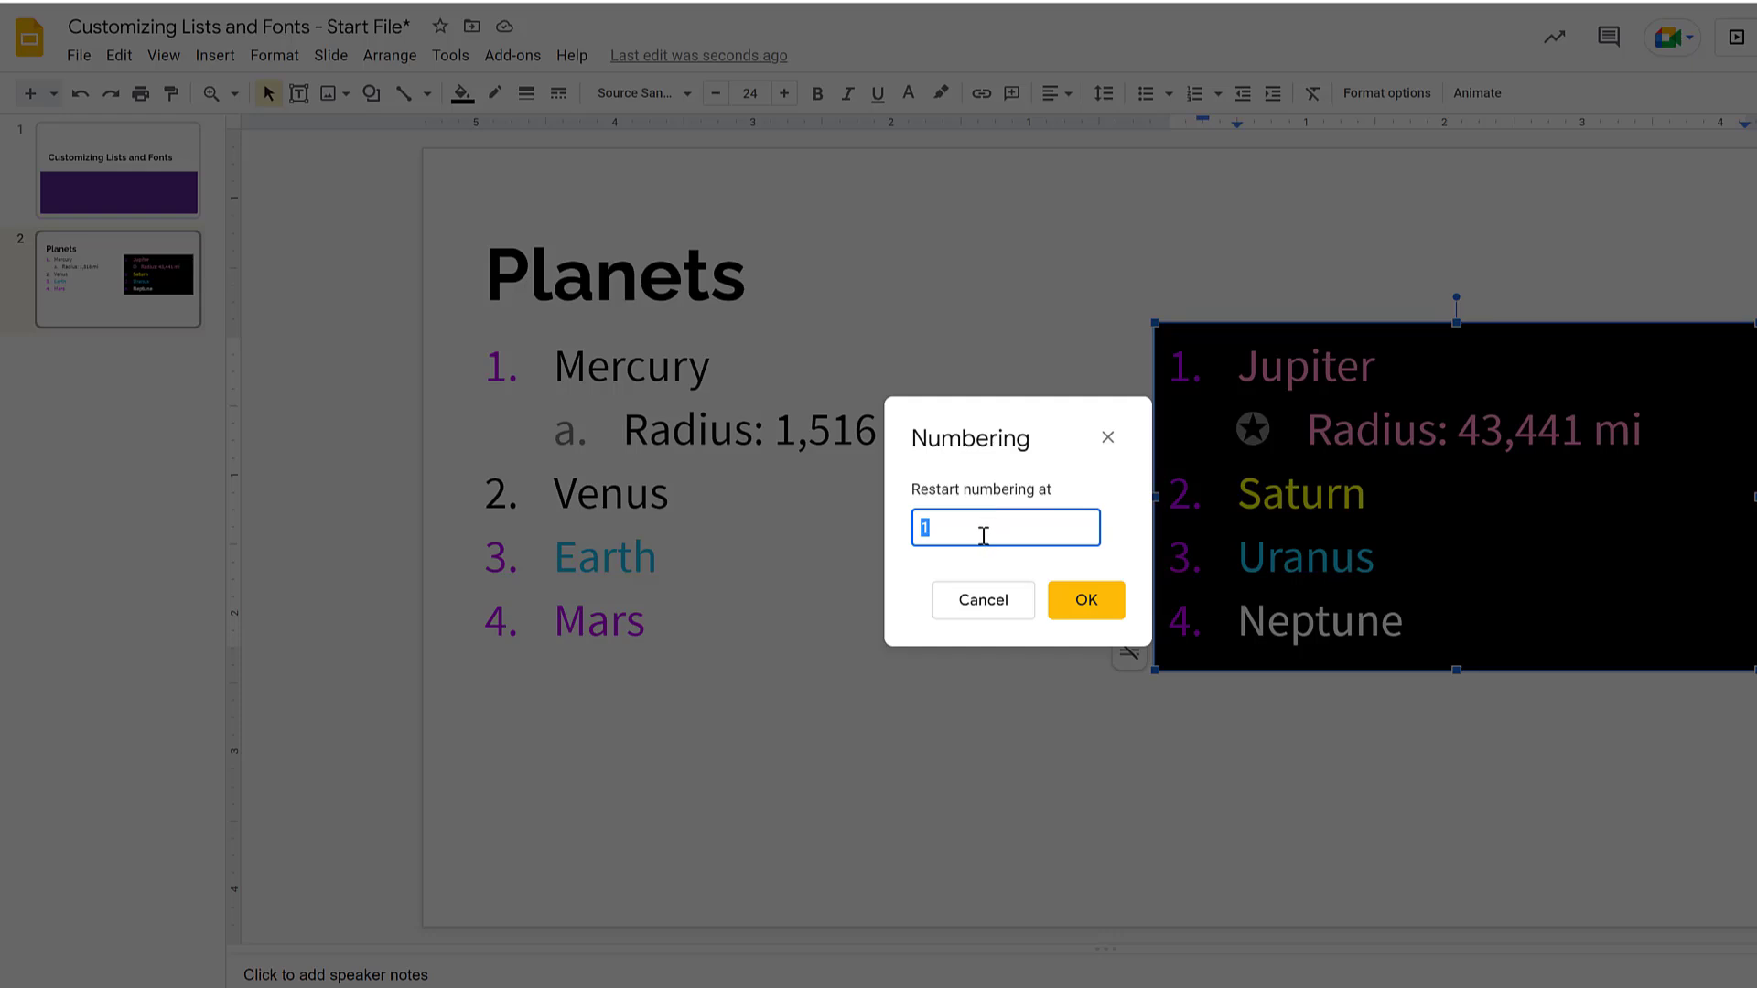
type("5")
left_click(1097, 604)
left_click(1105, 778)
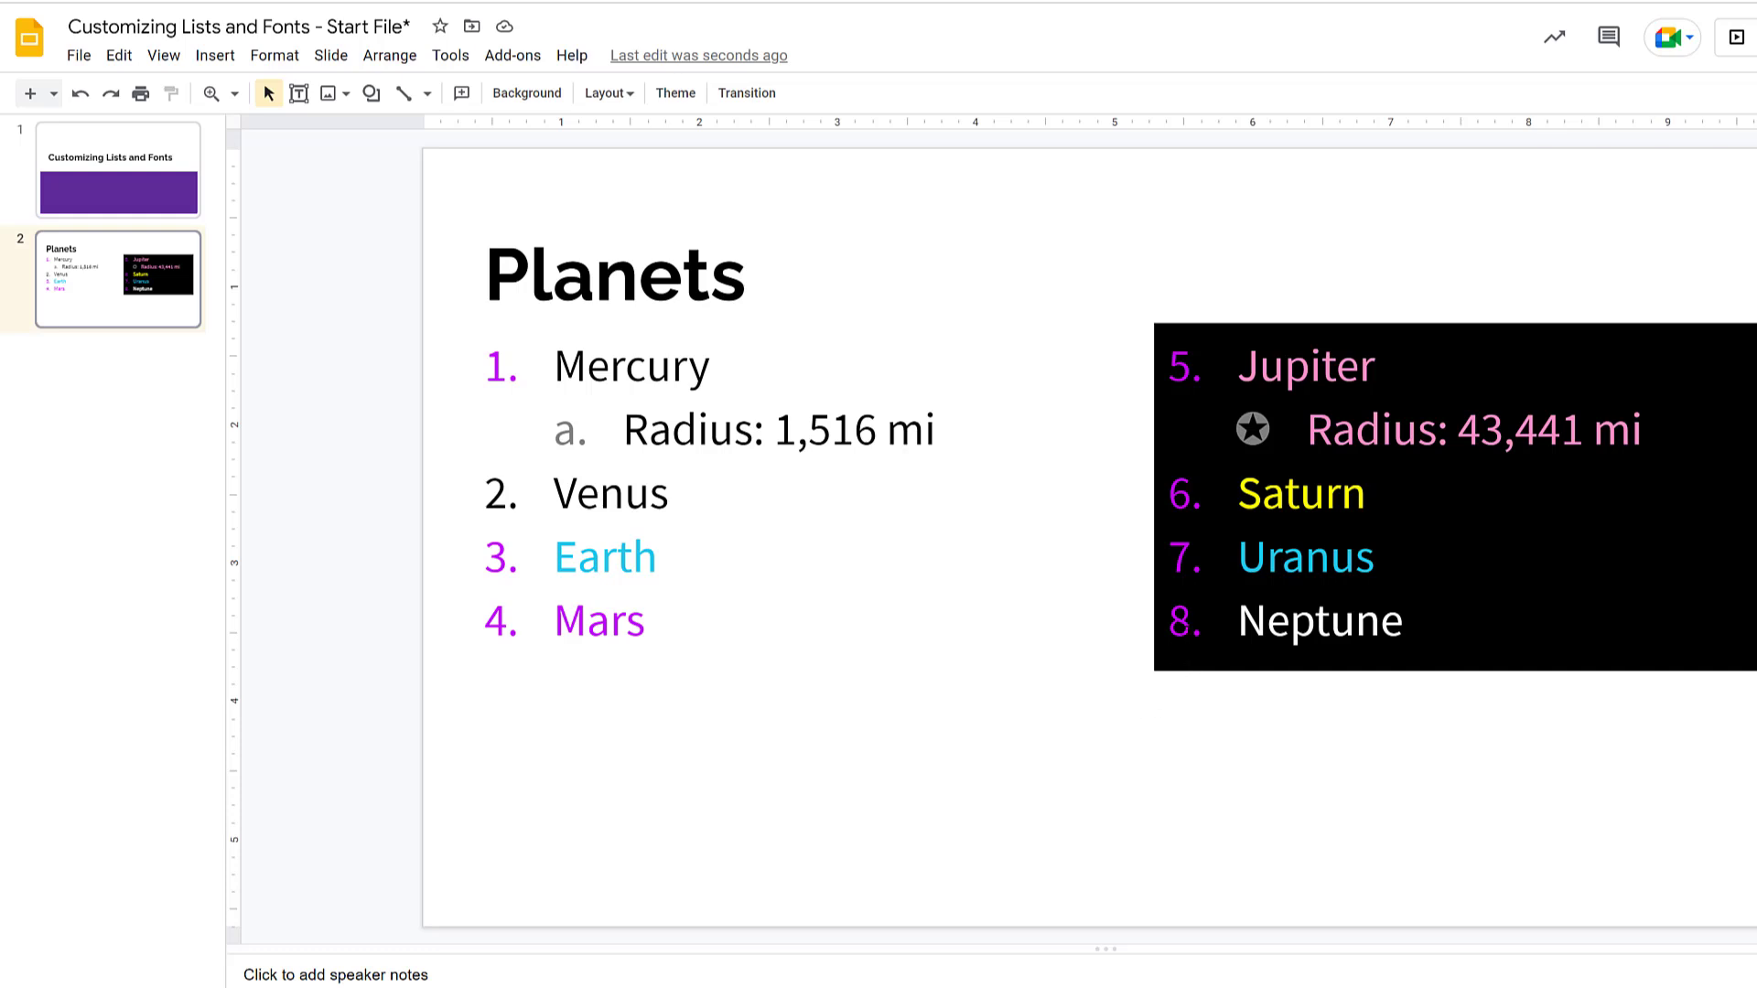
- Color the list numbers beside Jupiter, Saturn, Uranus and Neptune orange
left_click(1187, 629)
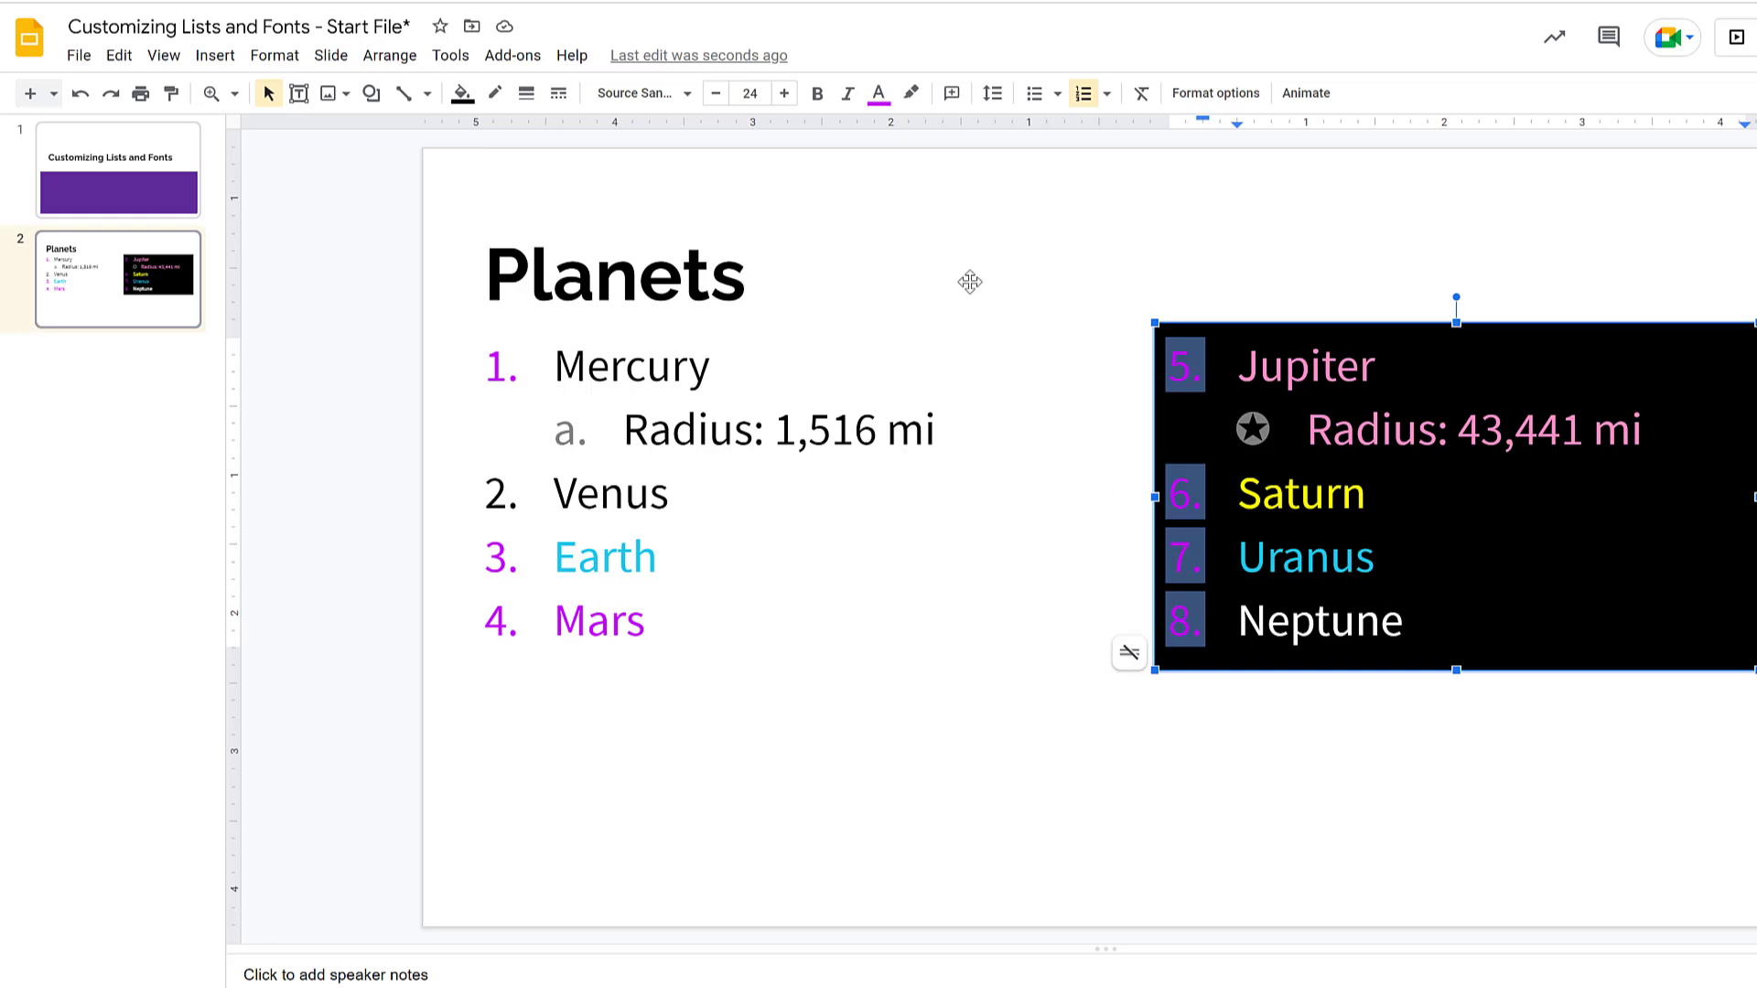
left_click(878, 99)
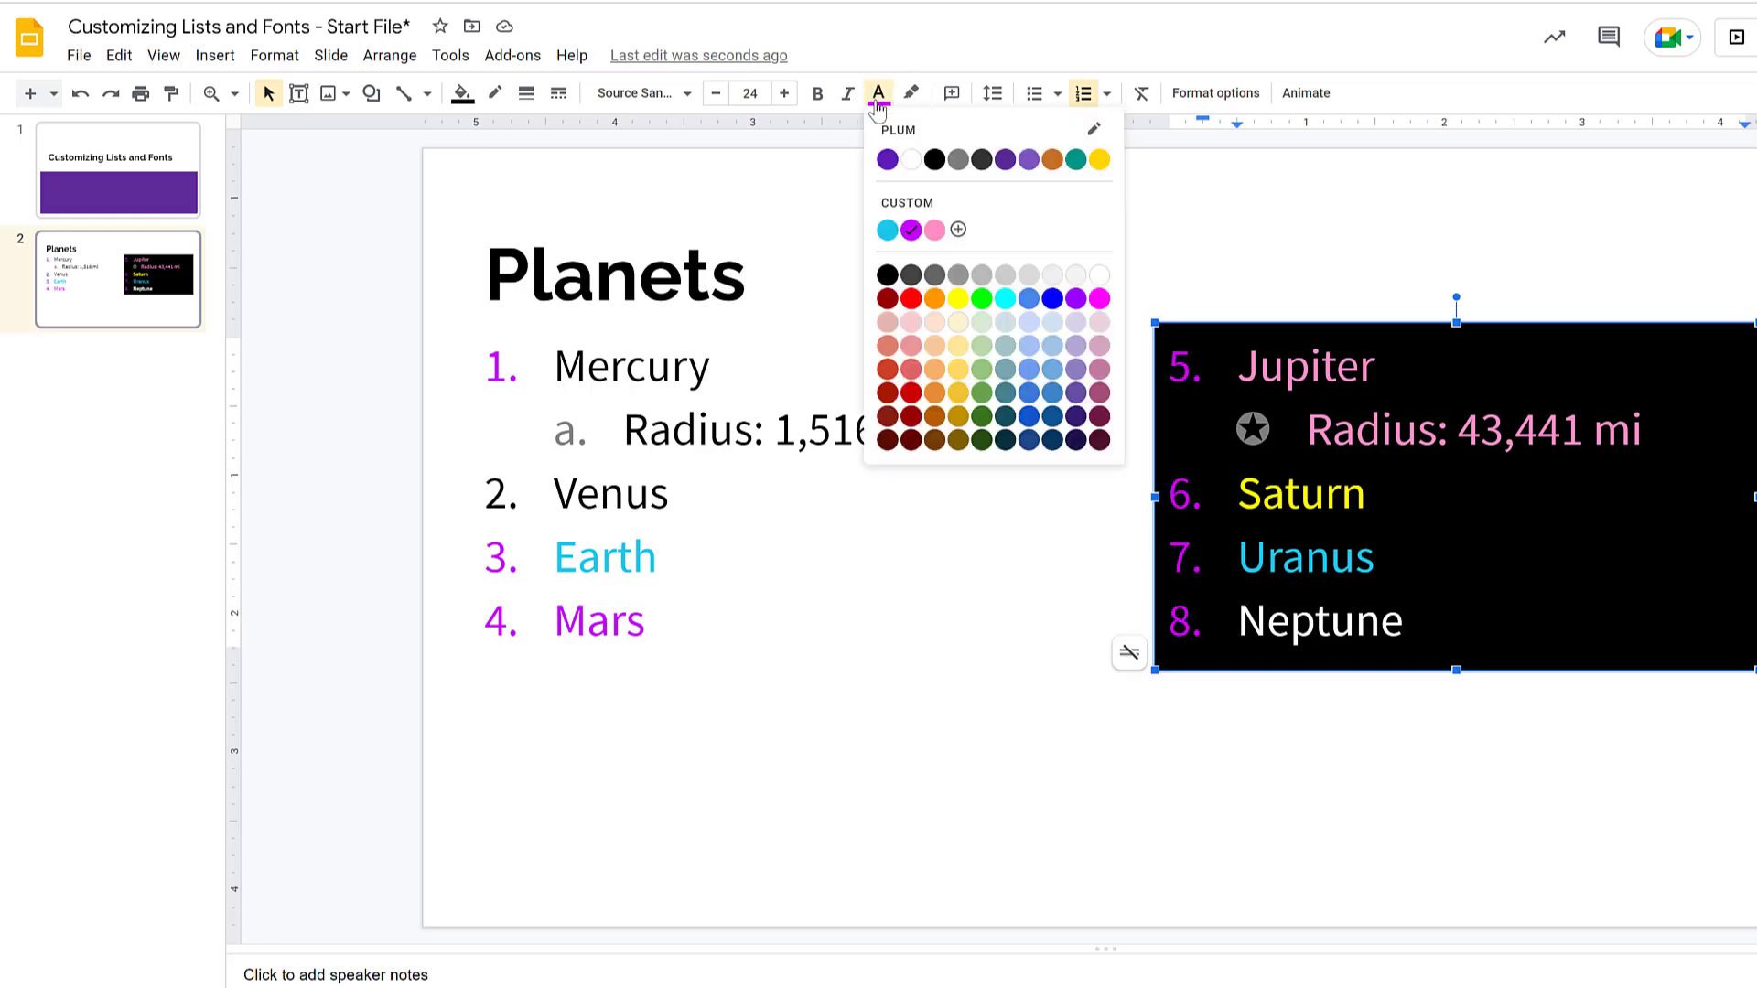
left_click(934, 300)
left_click(1059, 794)
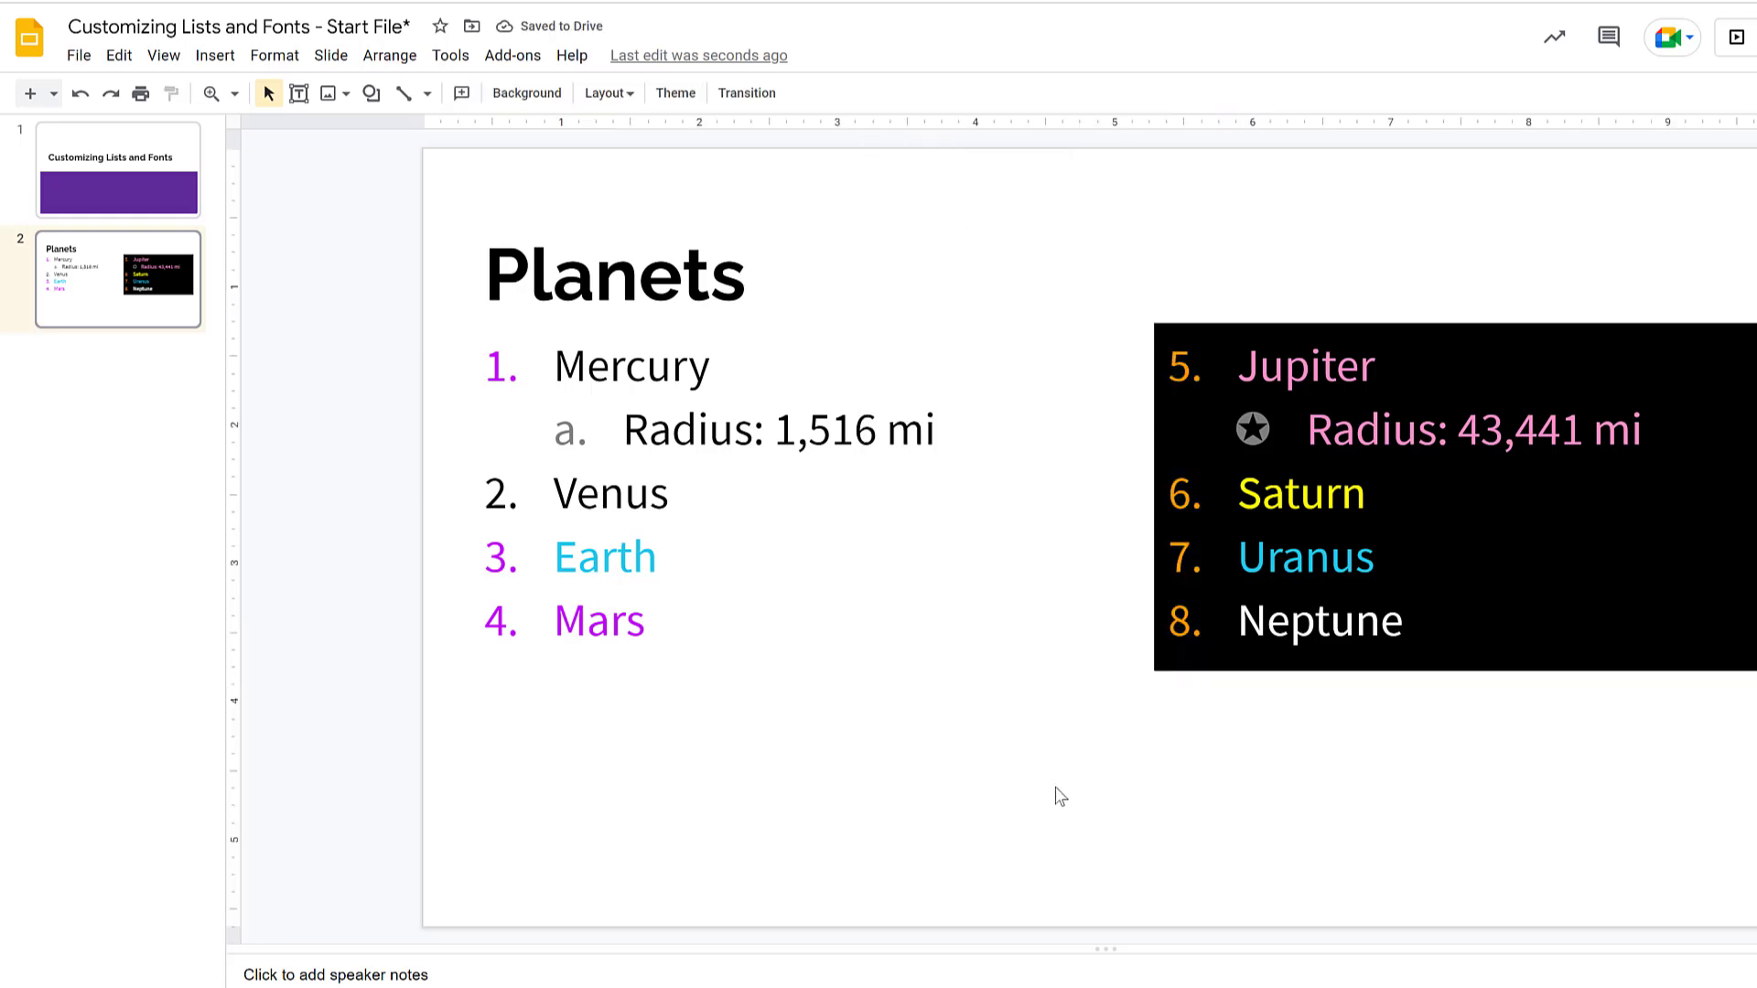
- Color the list numbers beside Mercury, Venus, Earth and Mars orange to match the other list
left_click(506, 628)
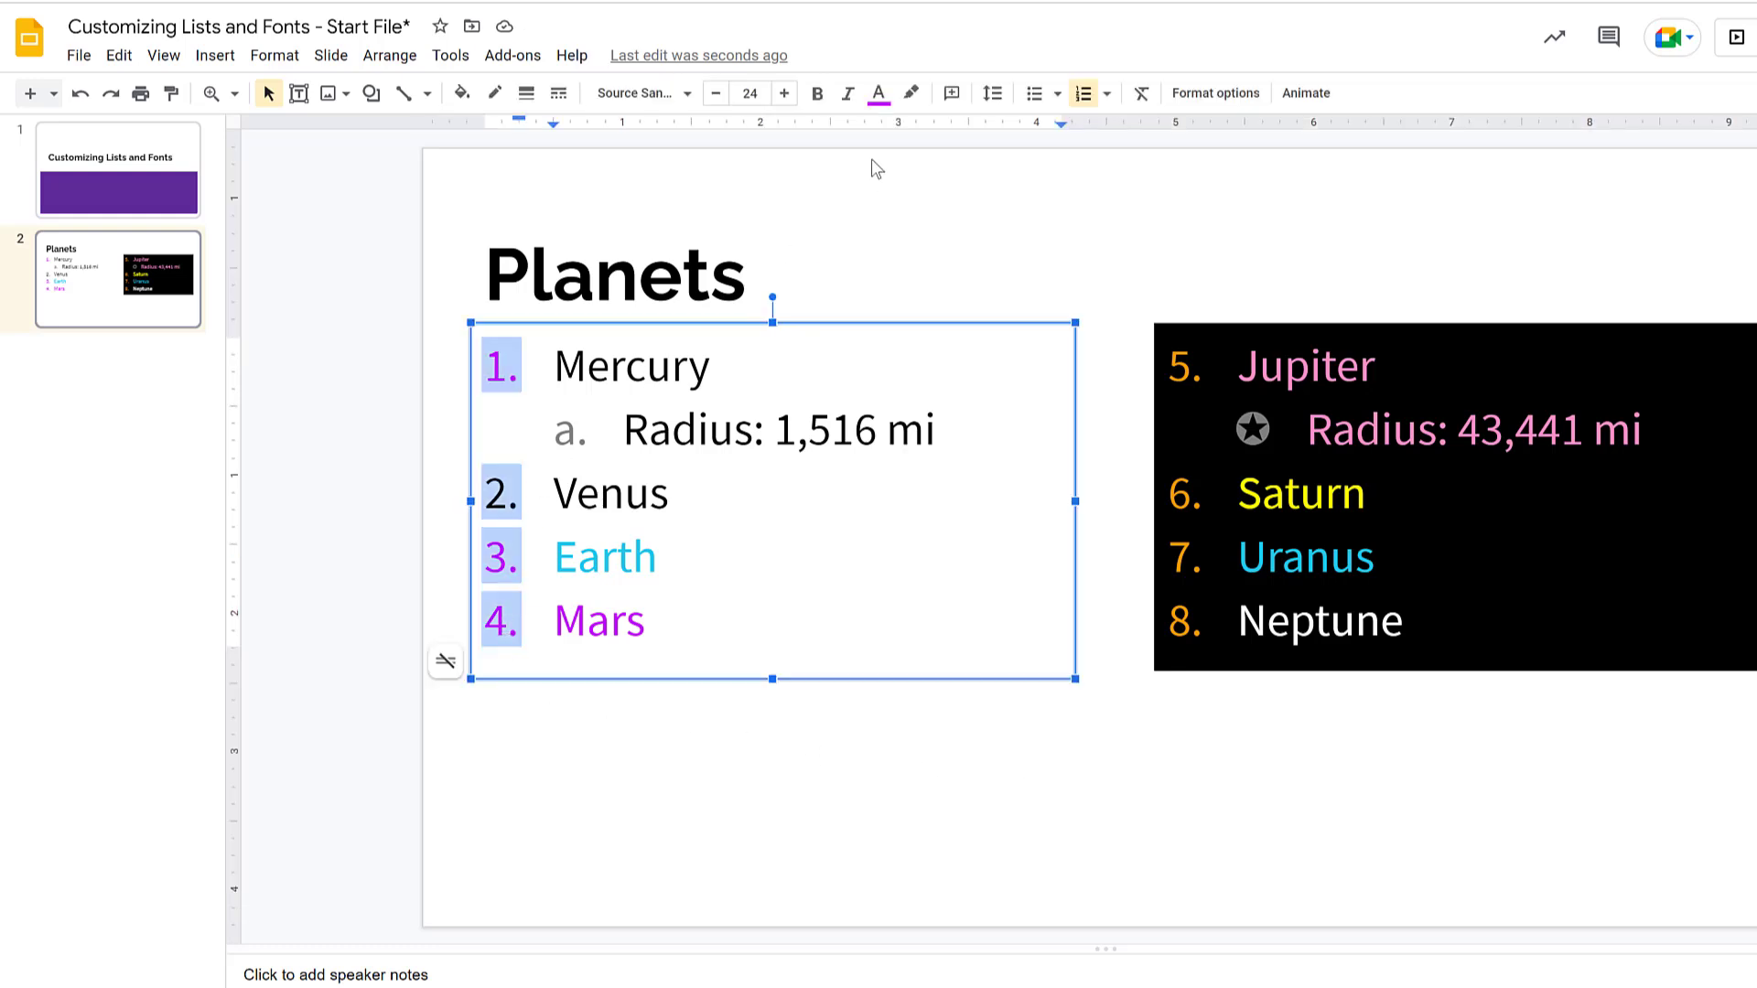
left_click(878, 92)
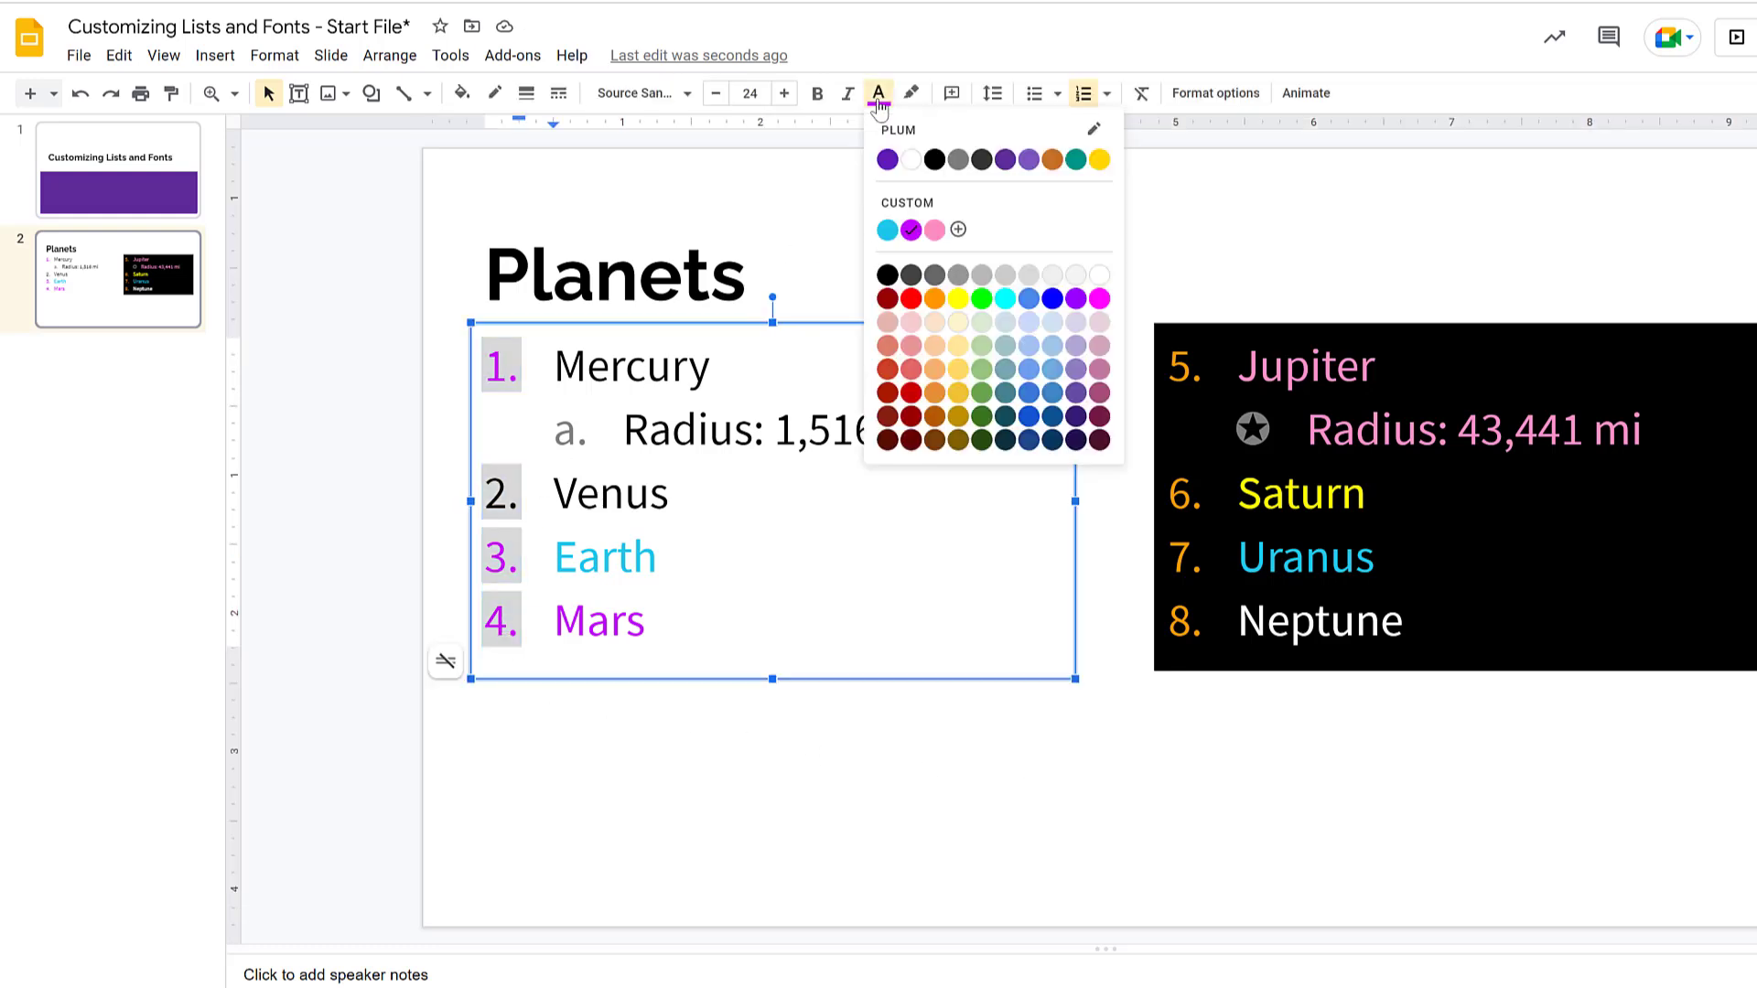
left_click(934, 299)
left_click(981, 786)
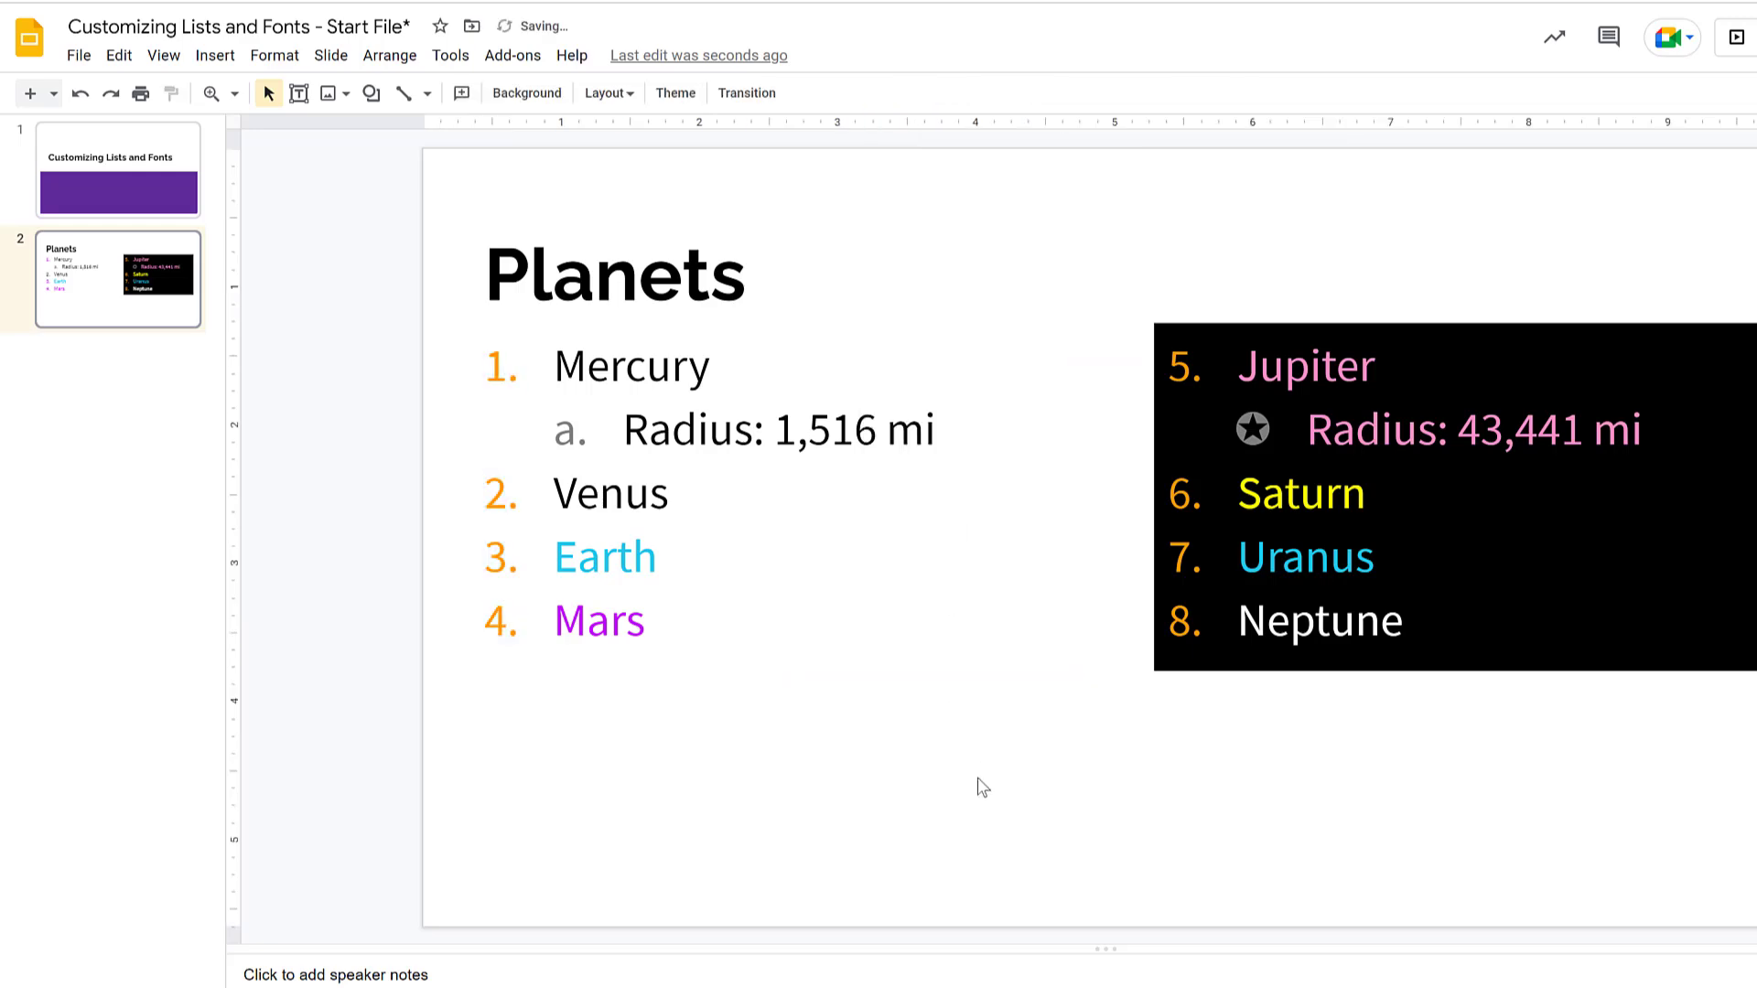